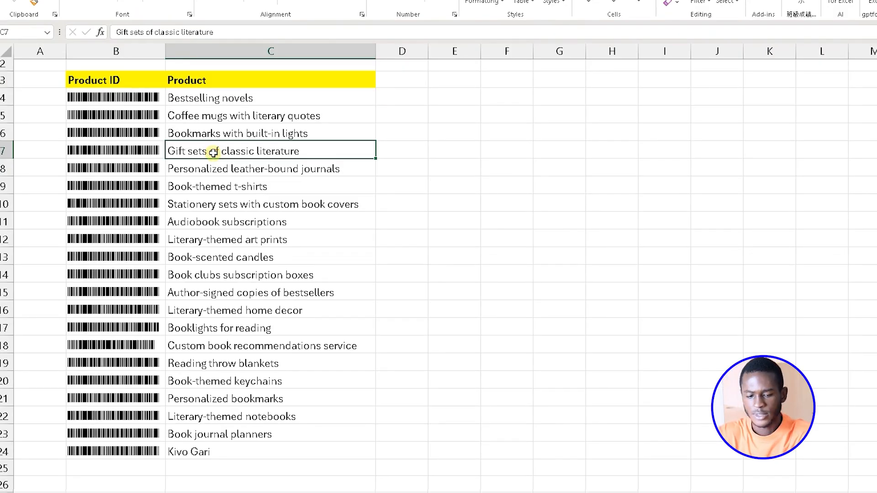
Examine the product names in column C and the formulas behind the Product ID barcodes in column B.
drag(202, 104, 205, 113)
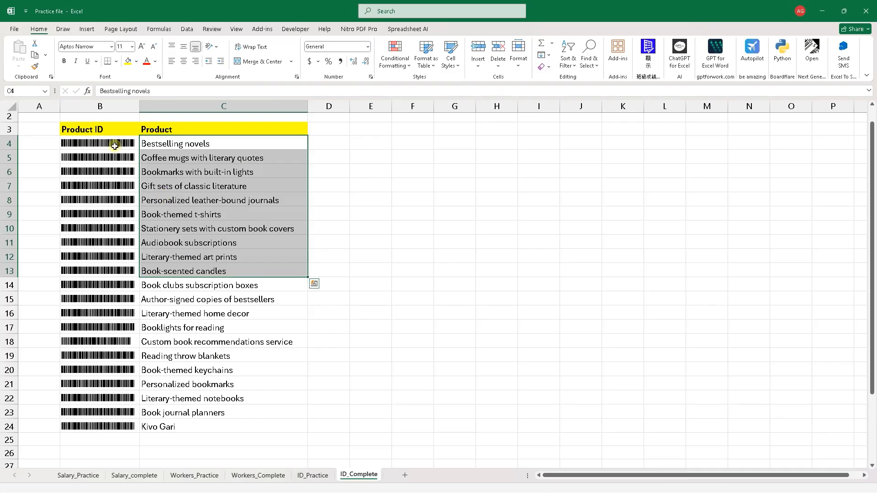
click(114, 146)
click(112, 187)
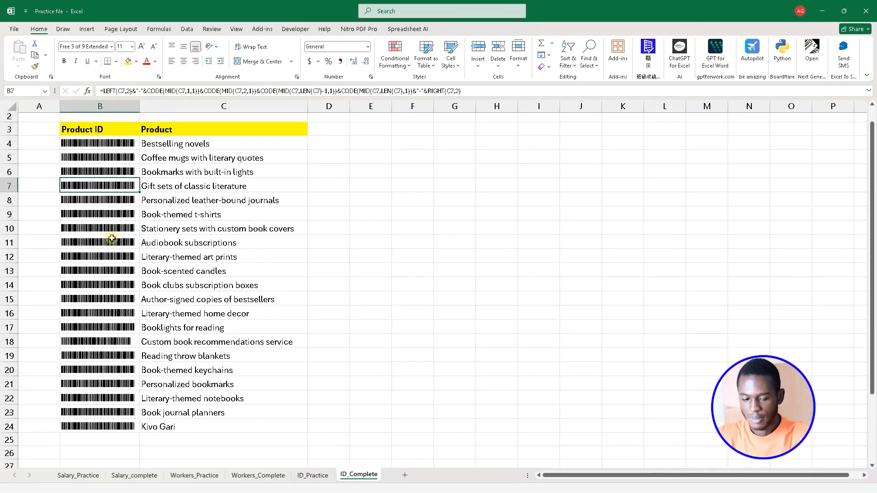
click(112, 239)
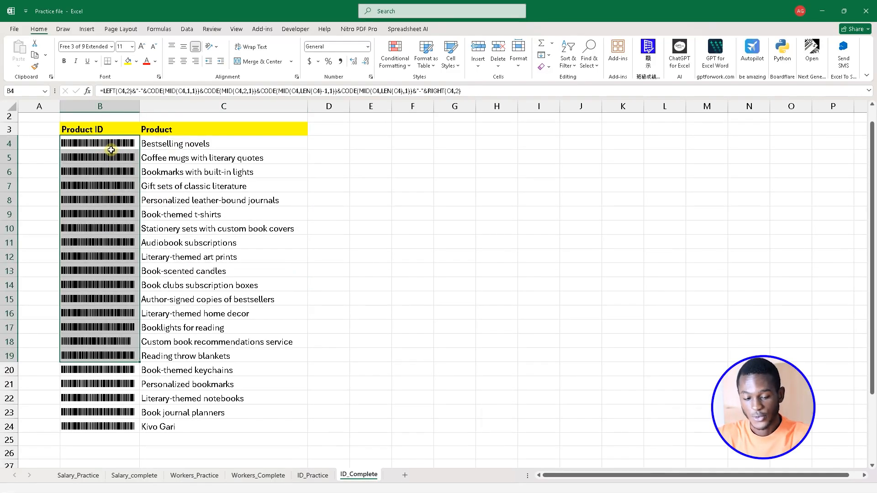
drag(111, 150, 113, 383)
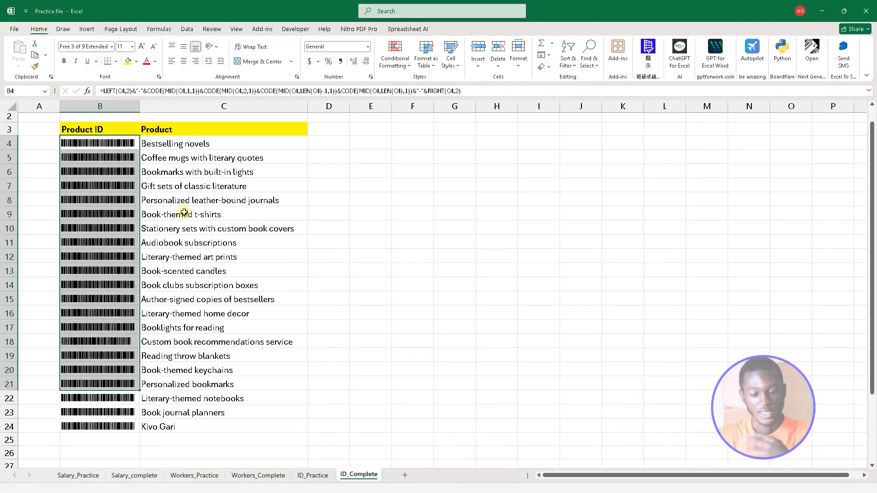
Change the font of the Product ID in B6 to a Cascadia Mono font and widen column B to fit its text.
click(115, 167)
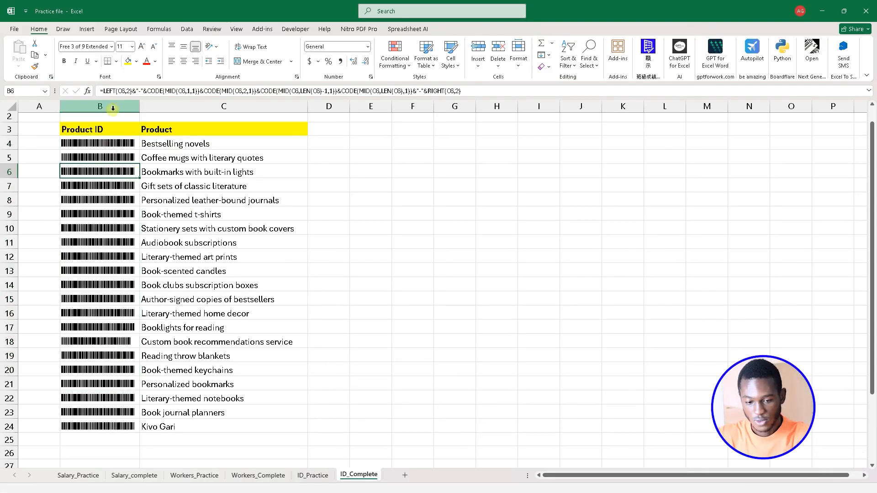
click(109, 47)
click(120, 147)
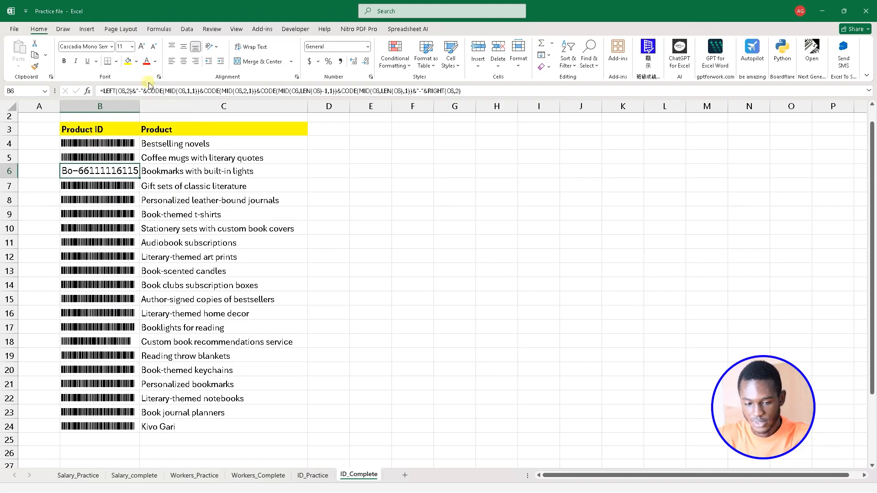
drag(141, 102, 193, 102)
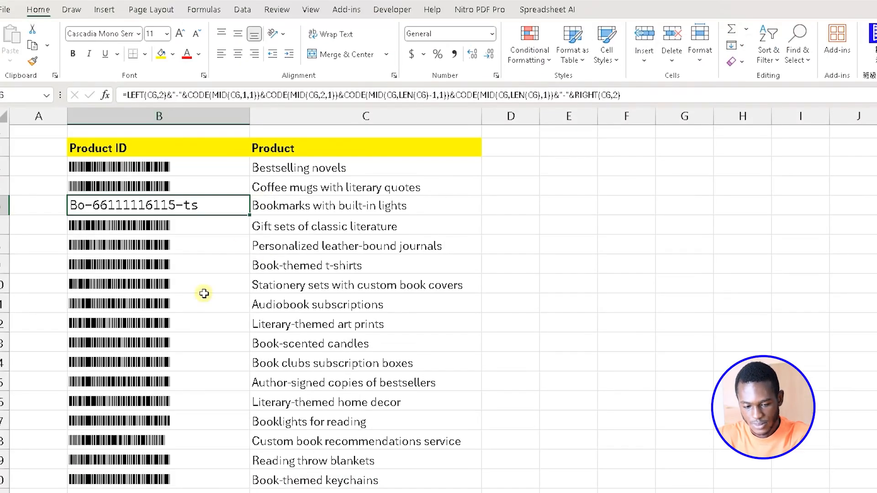
Enter the first two letters of the product in C6, "Bo", in E6 and its last two letters, "ts", in G6.
click(273, 208)
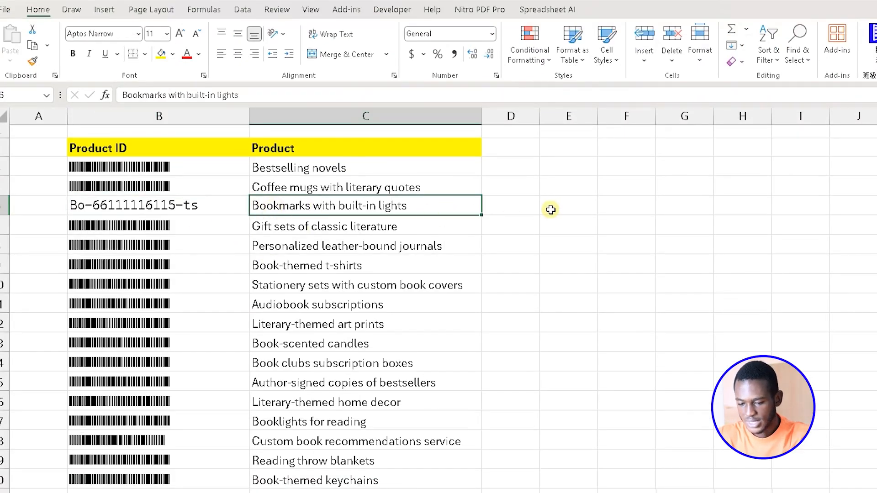
click(550, 210)
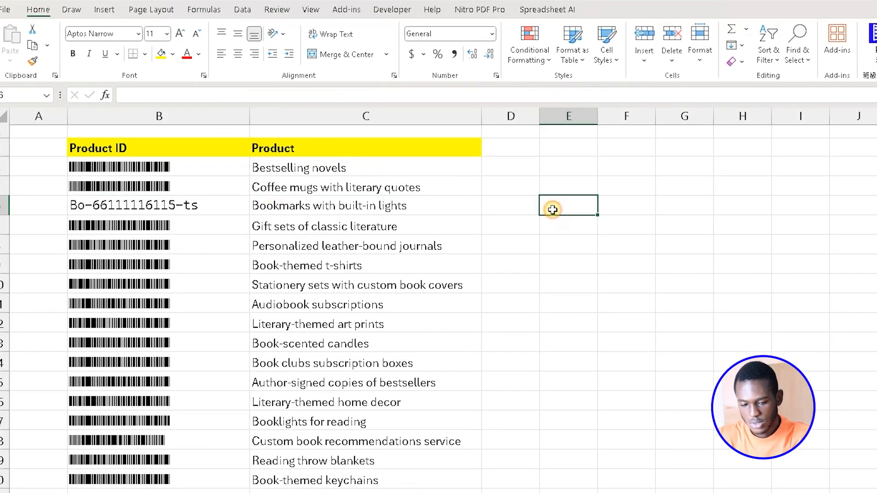
text(Bo)
click(312, 211)
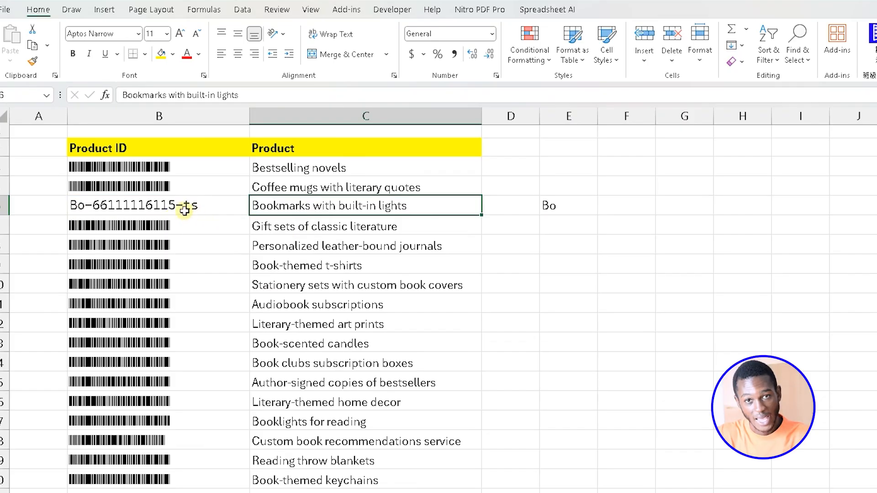
click(669, 210)
text(ts)
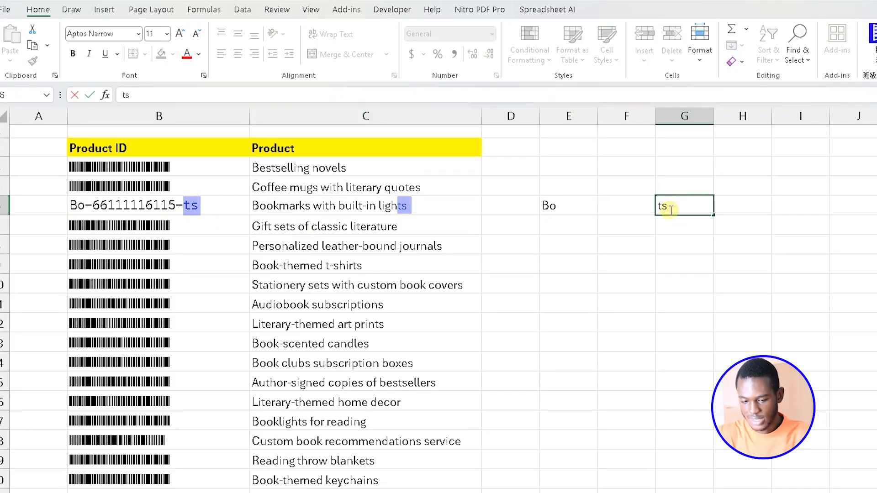
key(Return)
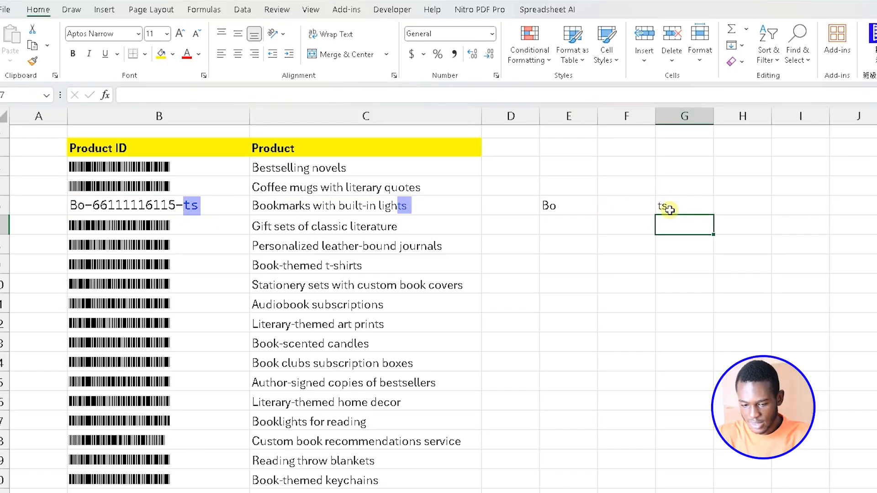
Enter the formula =CODE("B") in F6 to get the numeric code of the product's first letter.
click(406, 209)
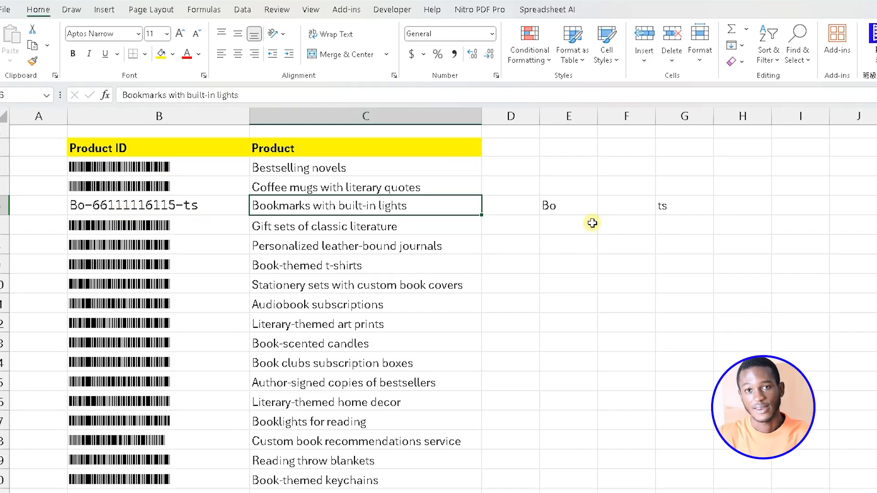
click(609, 205)
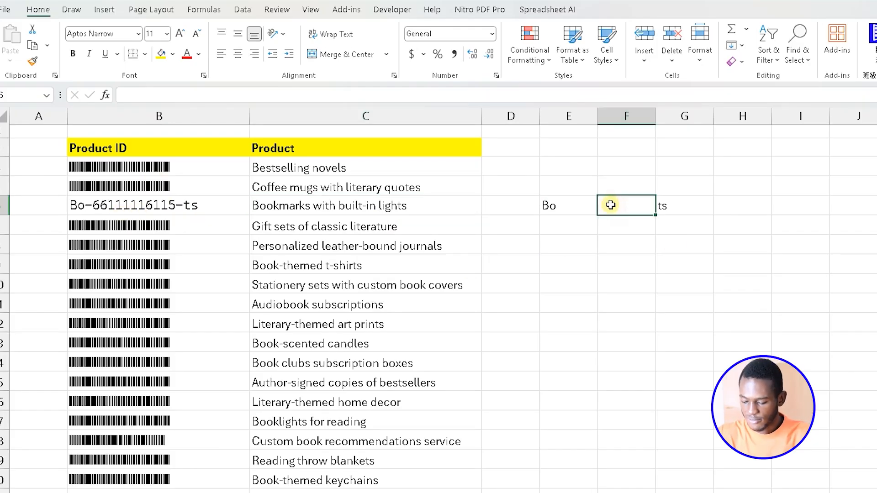
text(=code)
key(Tab)
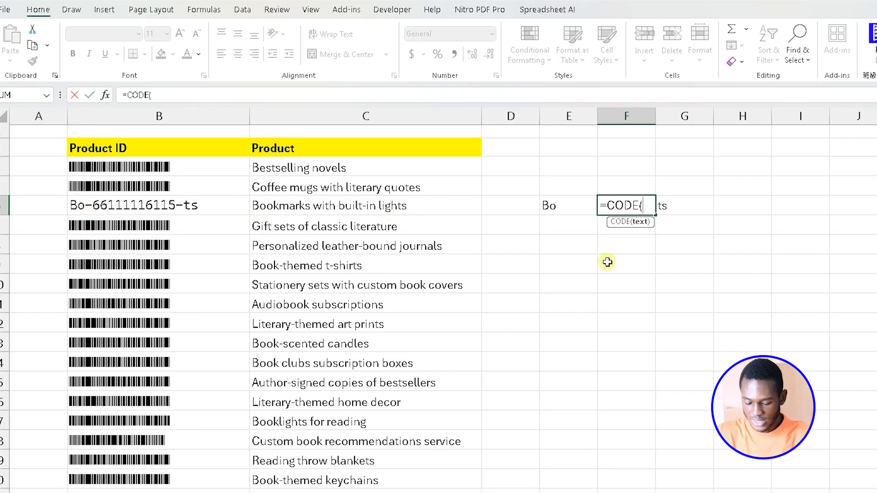
text())
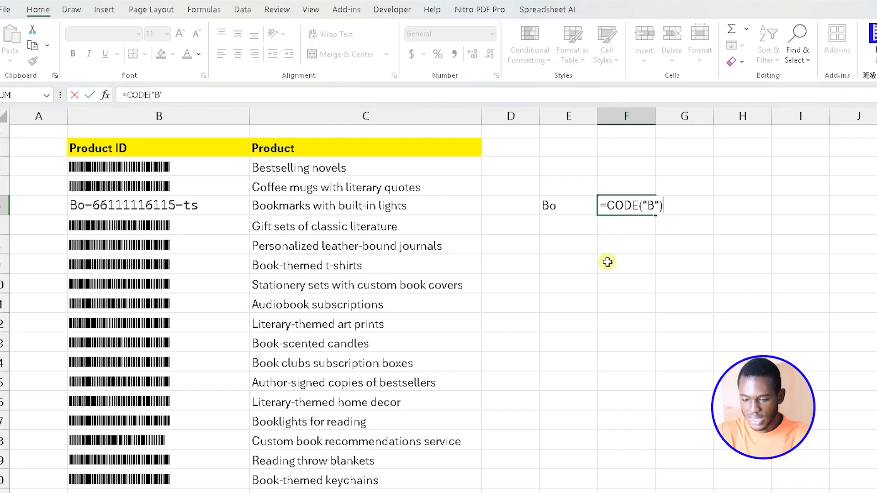
key(Return)
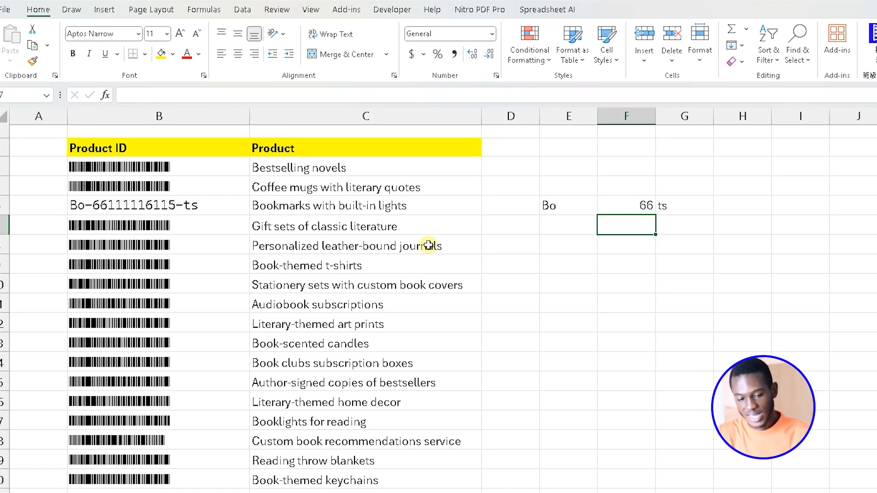
Enter the formula =CODE("o") in F7 and compare the code parts with the Product ID in B6.
text(=code)
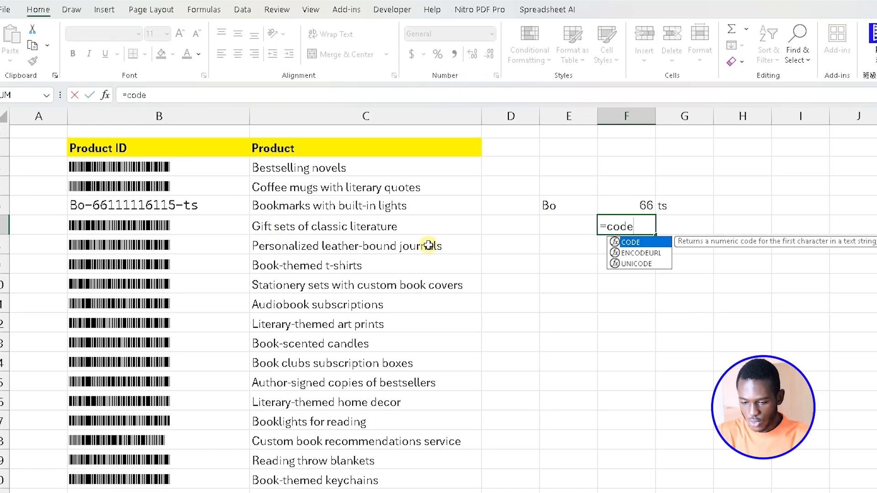
key(Tab)
text("o"))
key(Return)
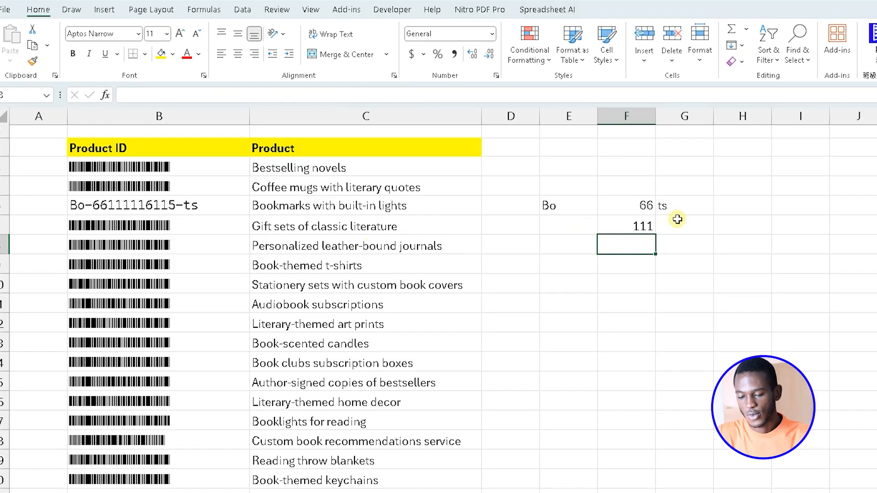
click(665, 208)
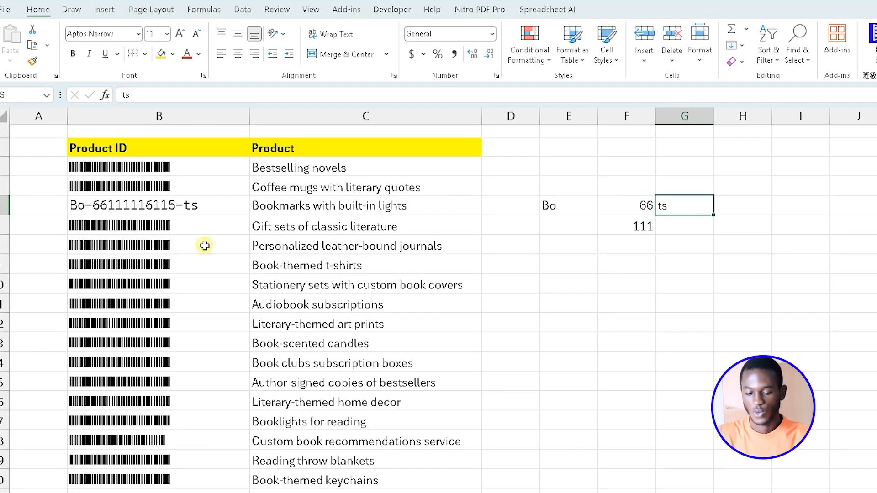
click(136, 209)
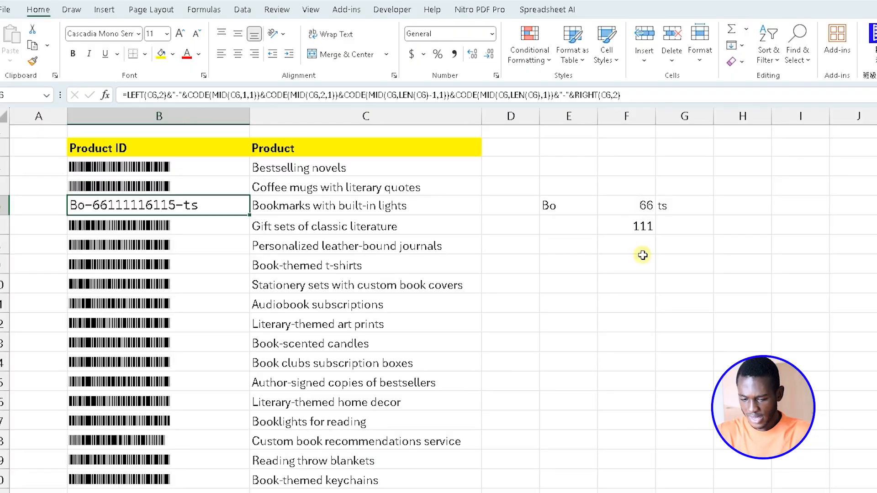
Enter the formula =CODE("A") in F9 to get the numeric code of capital A.
click(642, 259)
text(=code)
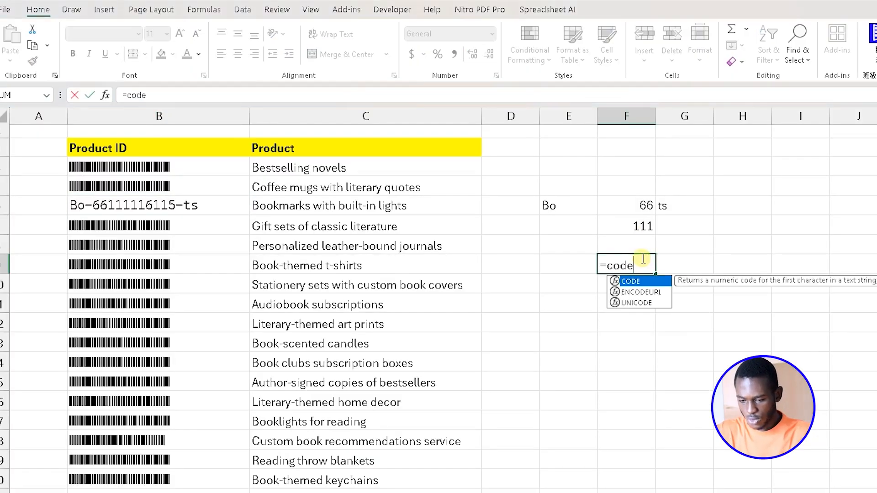
key(Tab)
text("A")
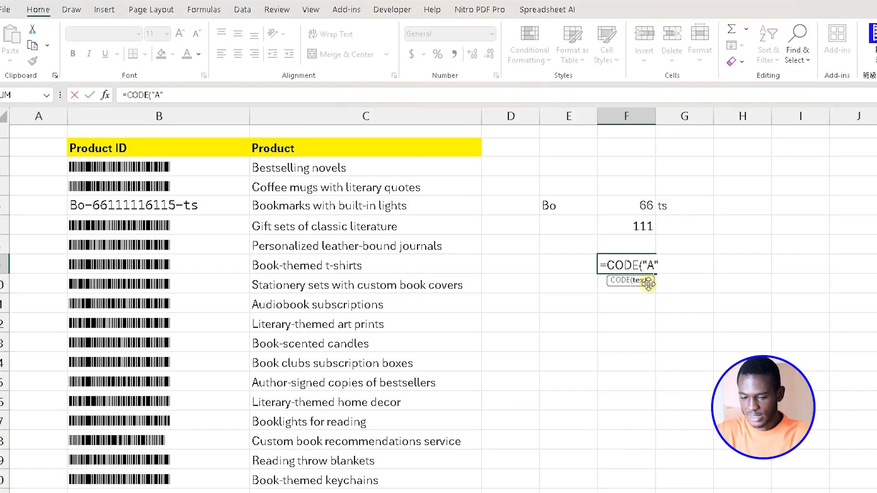
key(Return)
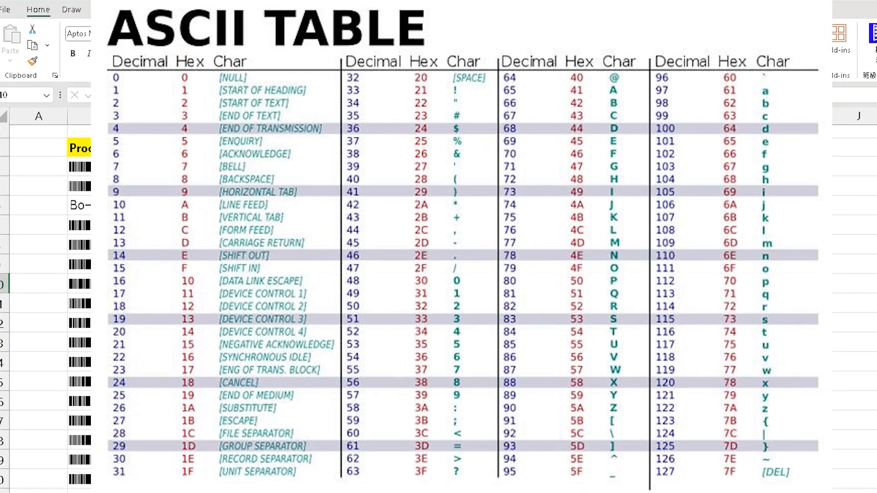
Clear the test entries beside the table and set the font of B6 to Free 3 of 9 Extended.
drag(525, 205, 616, 323)
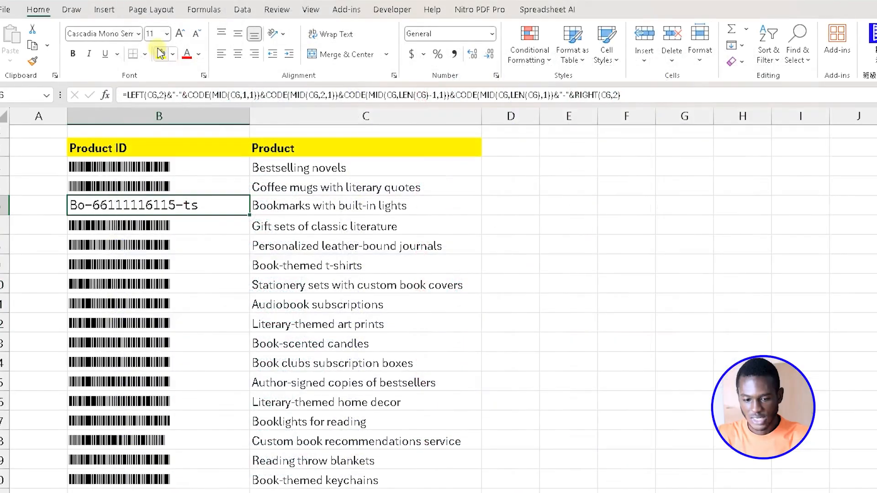
click(141, 36)
scroll(151, 274, down, 15)
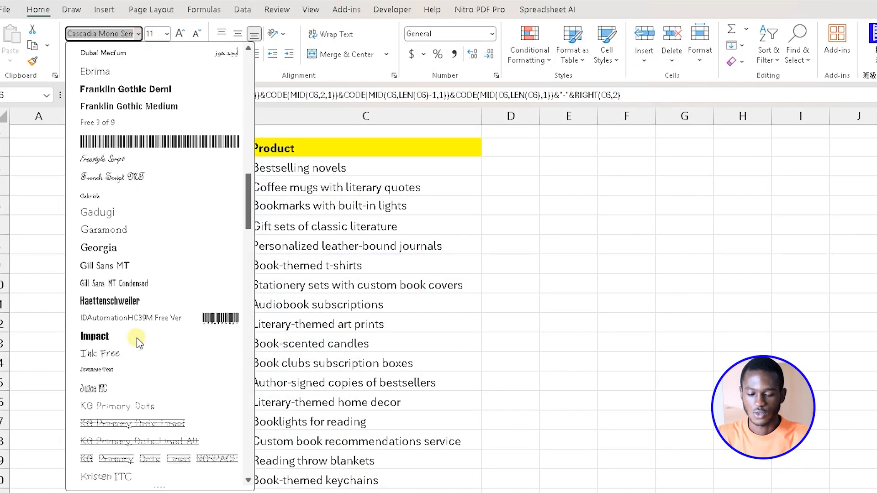
scroll(171, 162, up, 3)
click(174, 87)
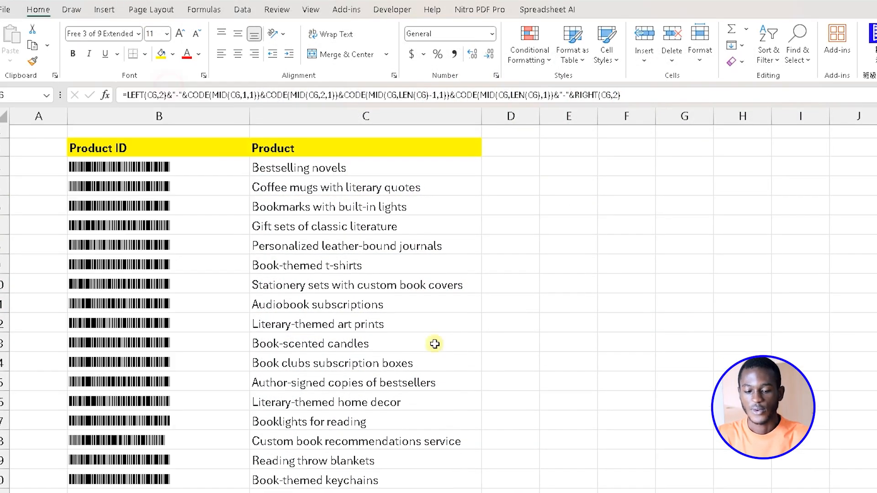
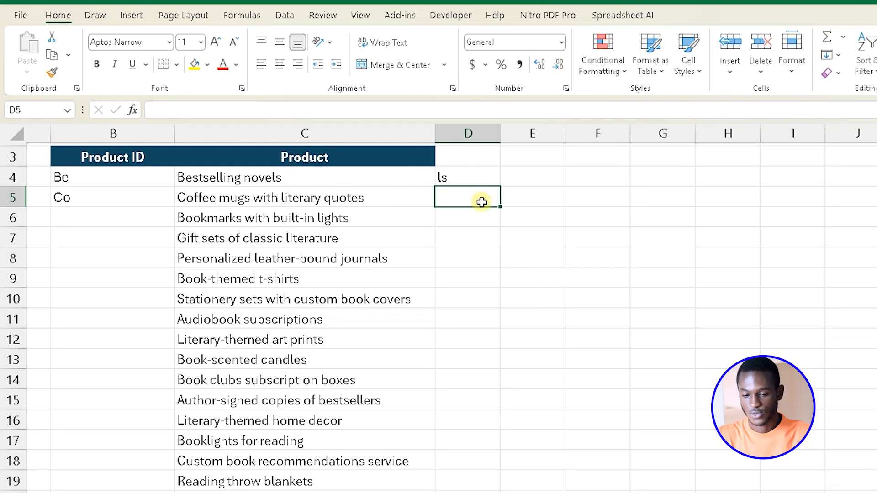
Try replacing the product in C4 with a person's full name to test the LEFT and RIGHT formulas, and undo the entry.
click(472, 175)
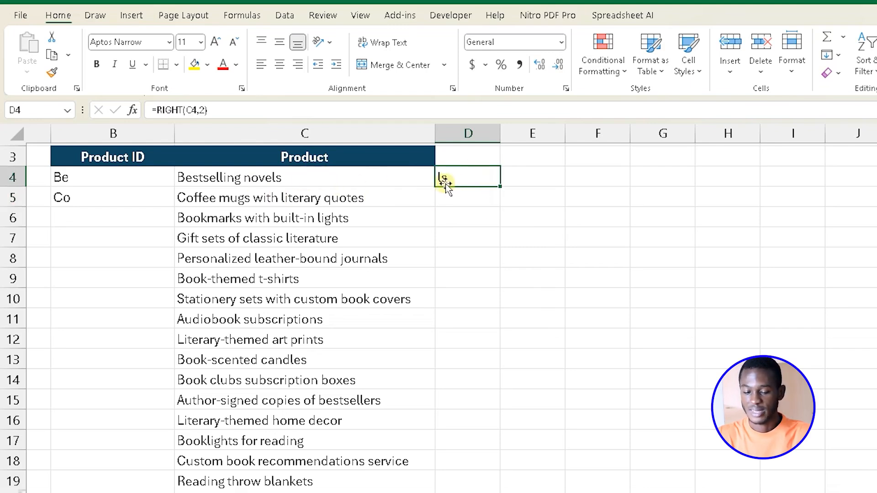
click(322, 178)
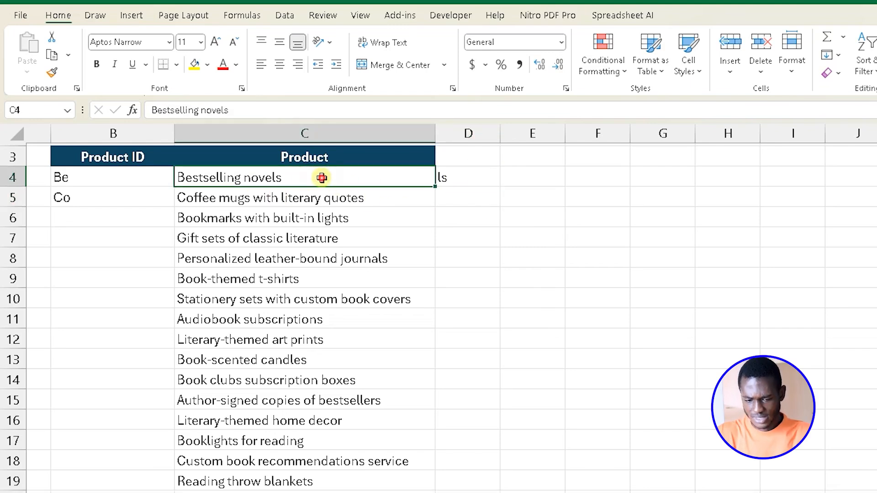
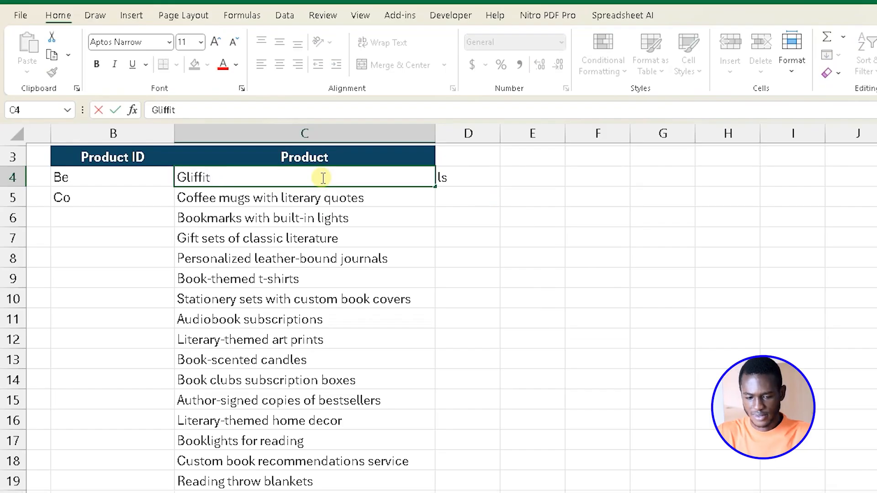
key(Return)
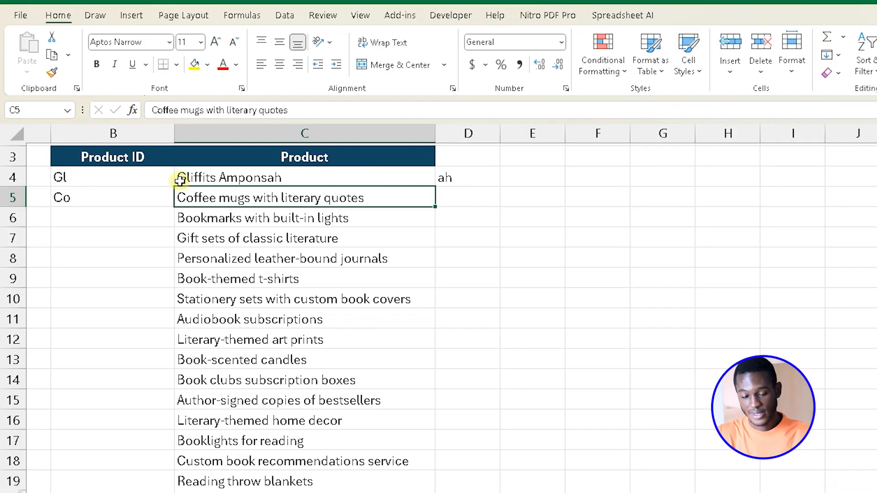
key(ctrl+z)
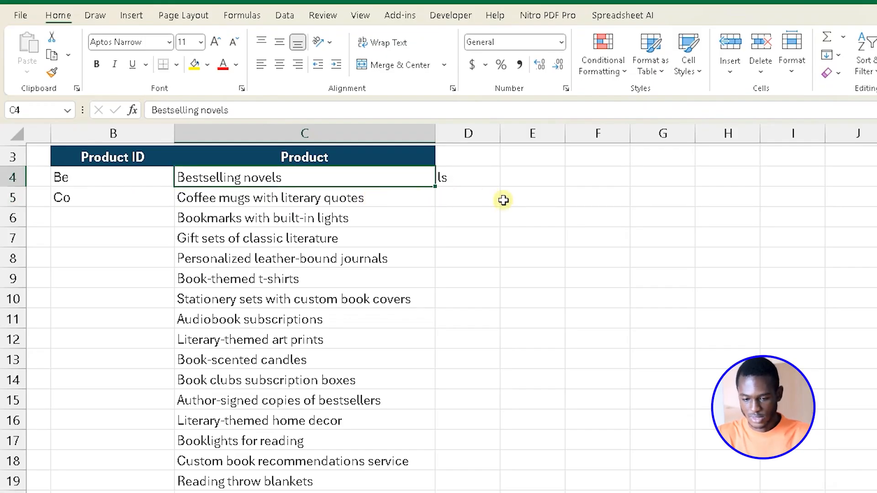
Delete the test RIGHT formula from D4.
click(469, 185)
key(Delete)
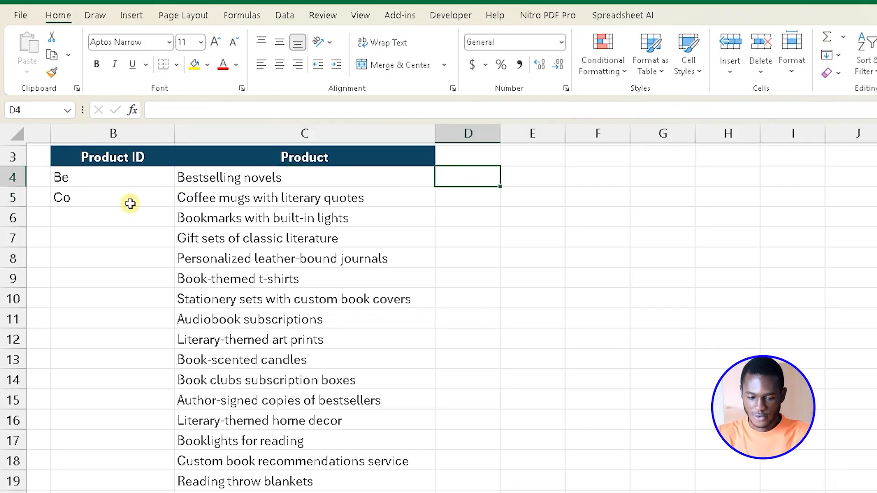
Extend the Product ID formula in B4 to =LEFT(C4,2)&"-" so a hyphen follows the first two letters.
click(92, 177)
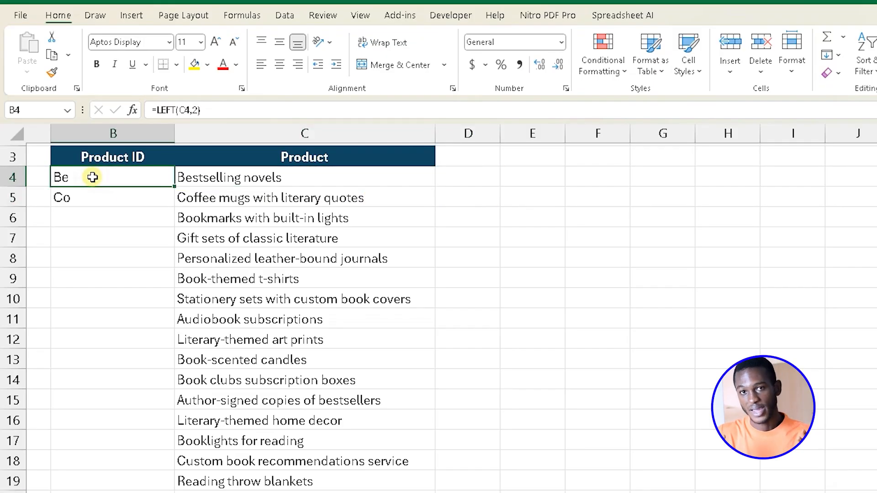
text(=)
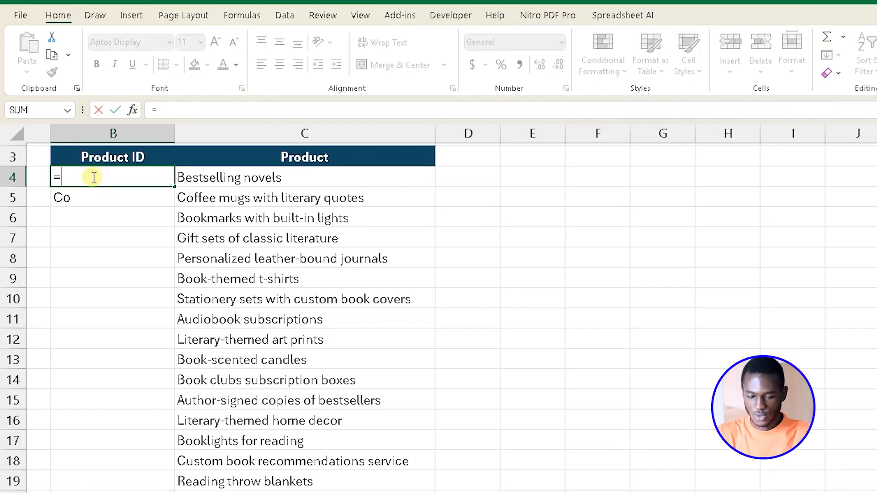
key(Escape)
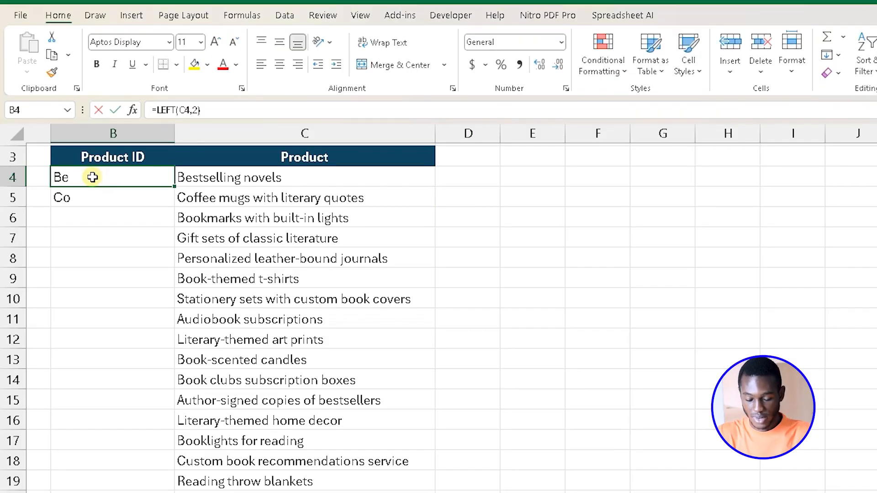
double_click(92, 177)
text(&)
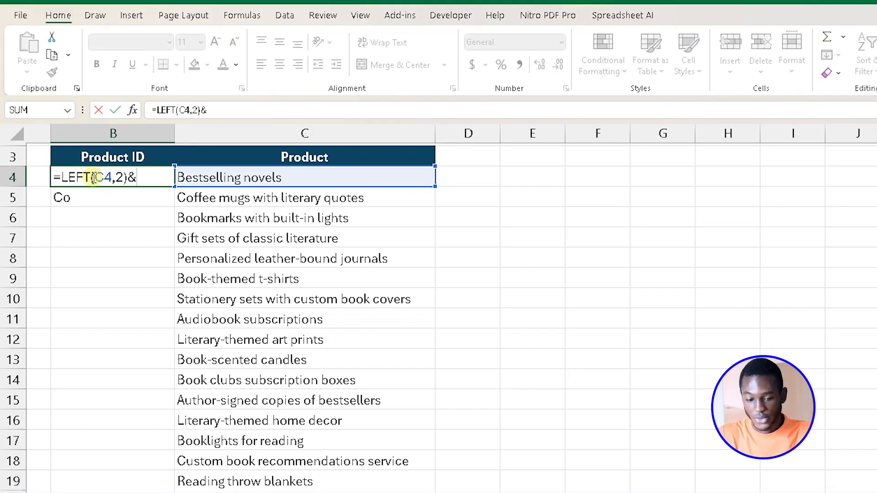
text("-")
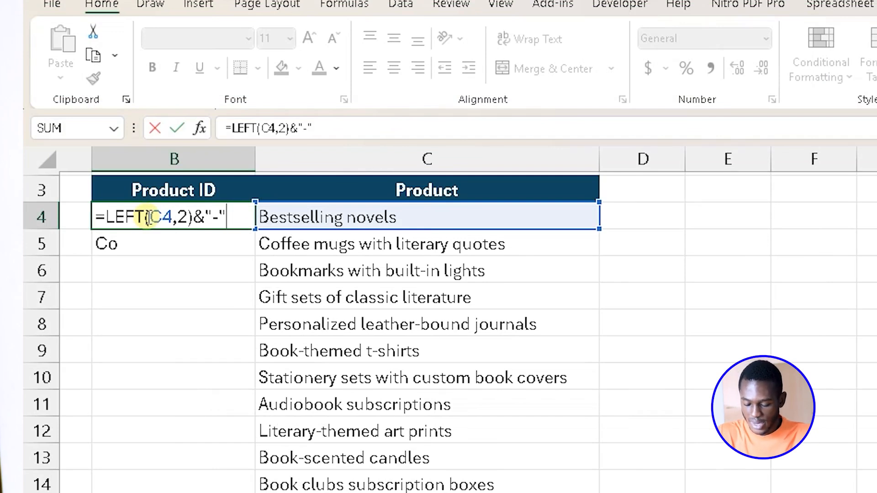
text(&)
key(BackSpace)
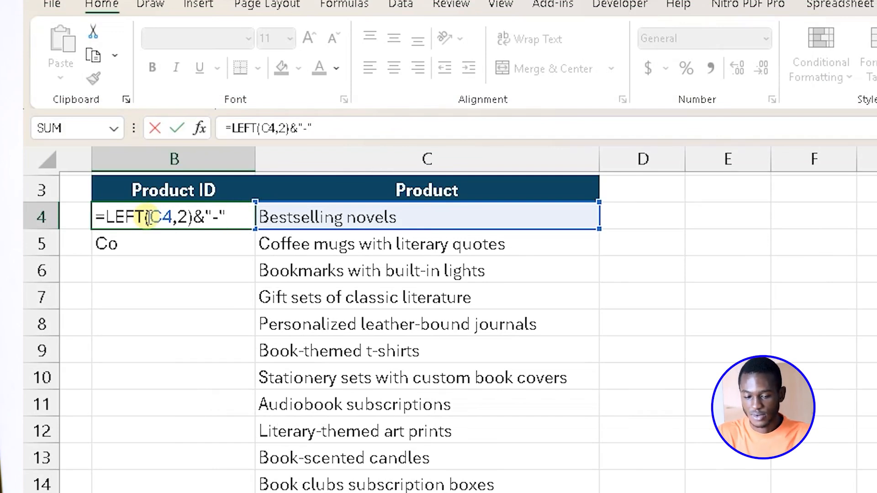
key(Return)
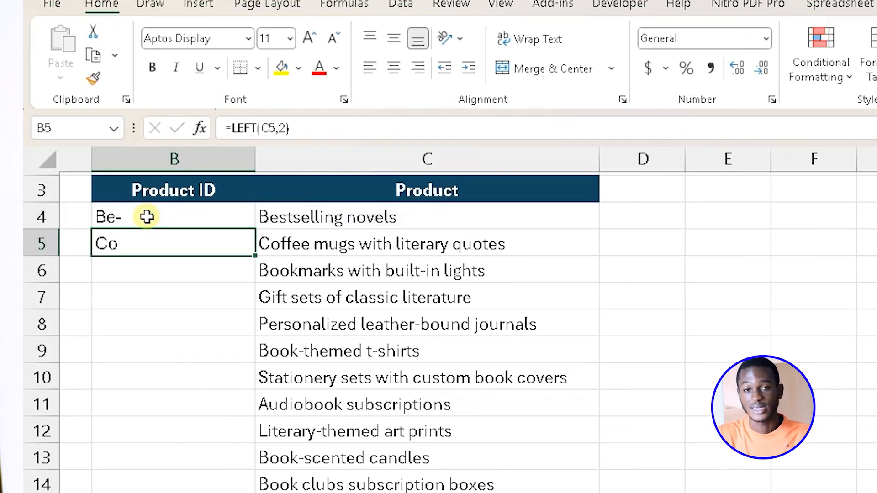
Append &CODE(MID( to the Product ID formula in B4, following the hyphen.
click(147, 217)
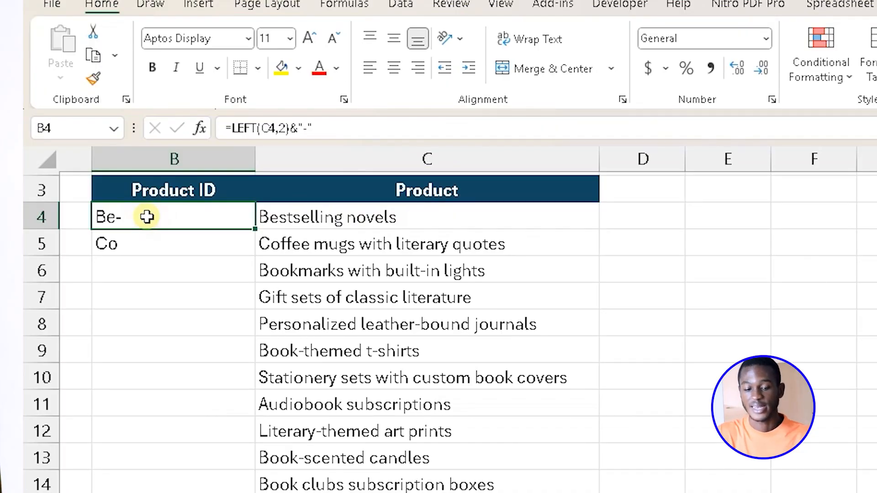
double_click(147, 216)
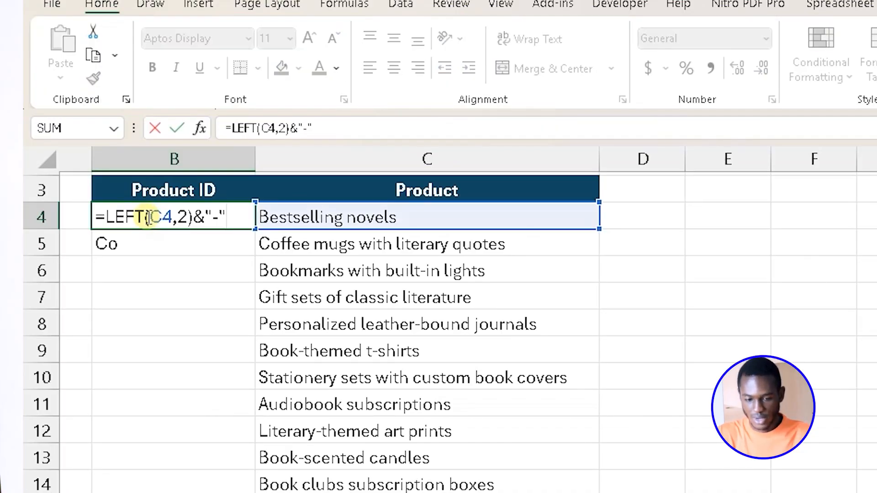
text(&)
text(code)
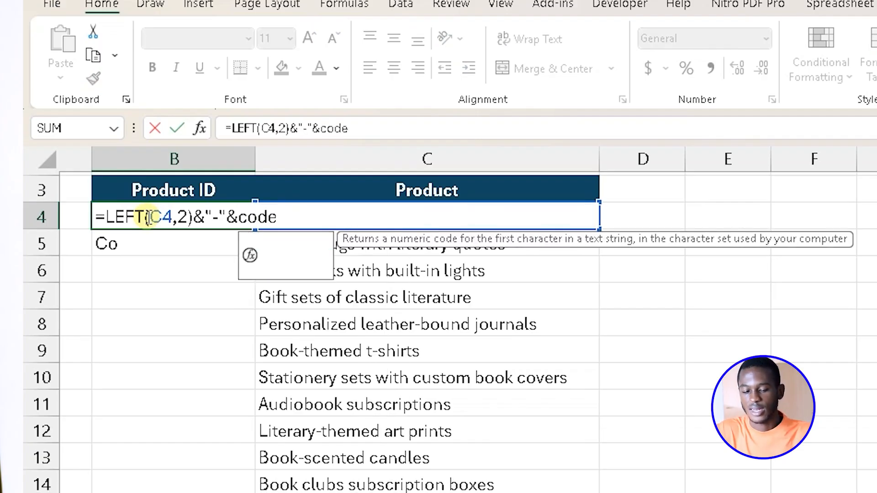
key(Tab)
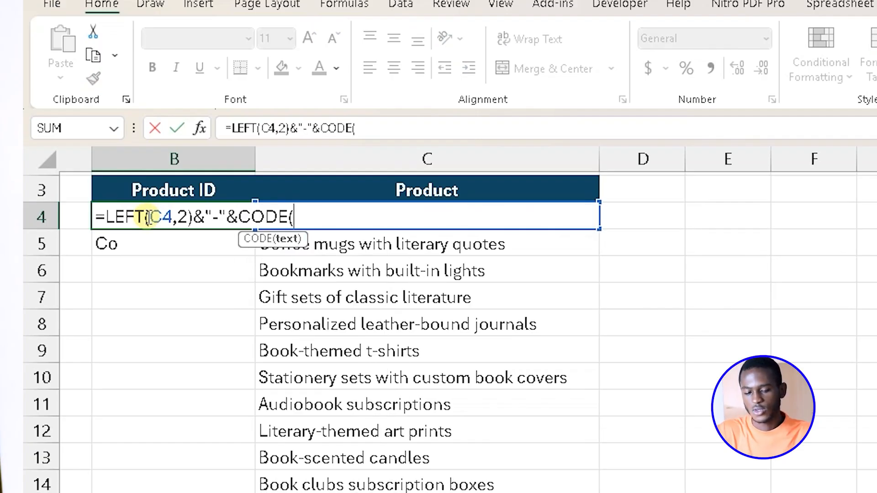
text(lef)
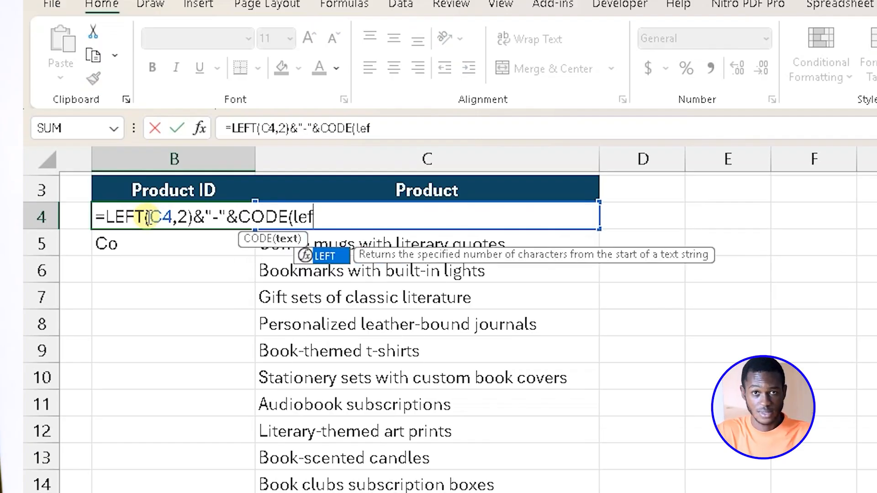
key(BackSpace)
key(BackSpace)
key(BackSpace)
text(mi)
key(Tab)
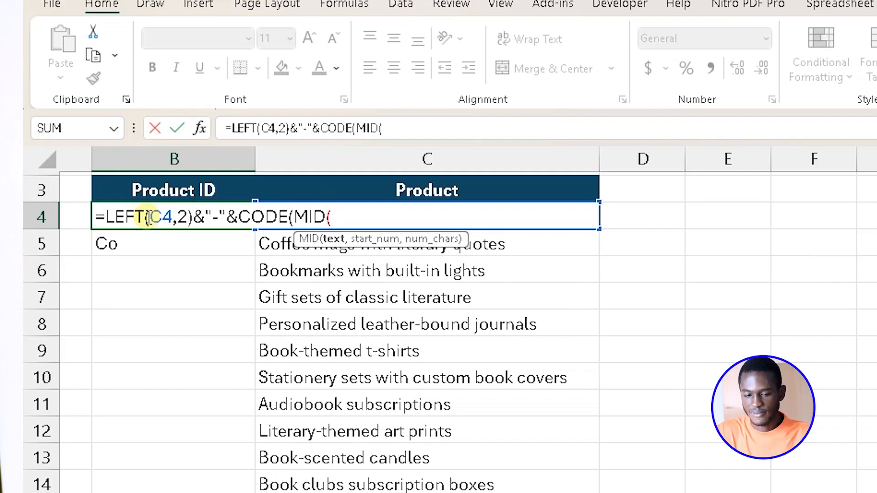
Complete the B4 formula as =LEFT(C4,2)&"-"&CODE(MID(C4,1,1)) to add the numeric code of the first letter.
text(C4)
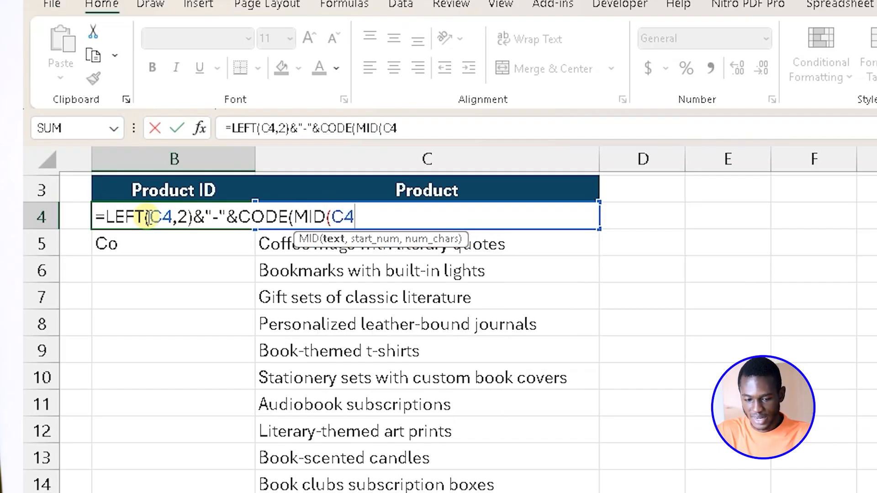
text(,)
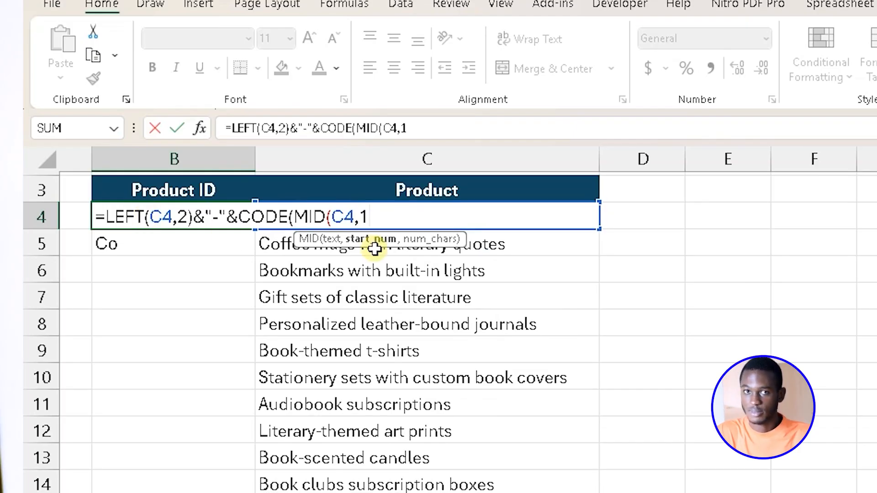
text(1)
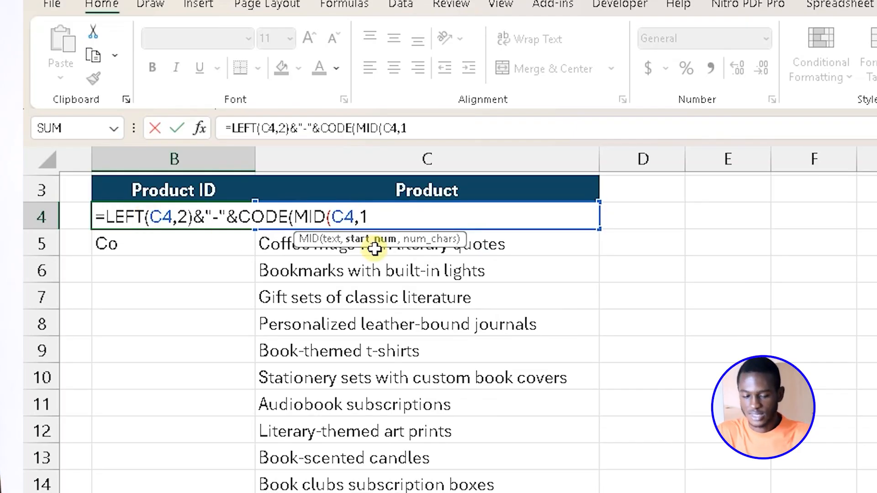
text(,1)
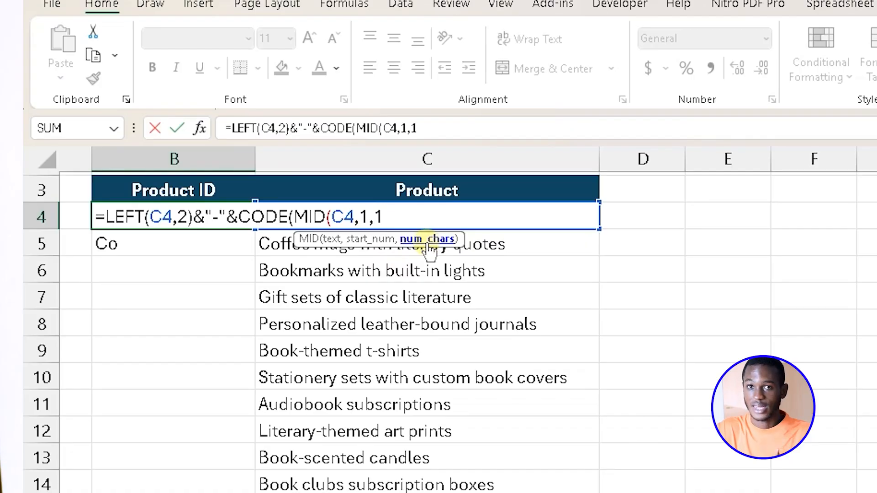
text())
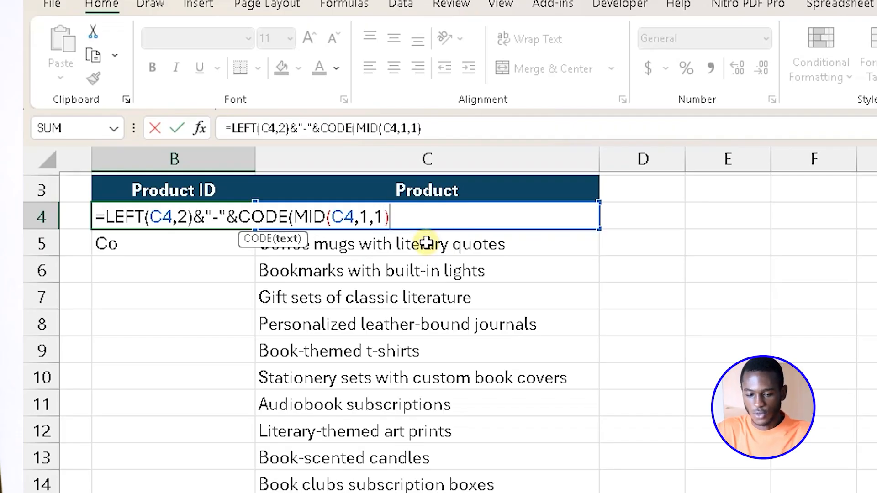
text())
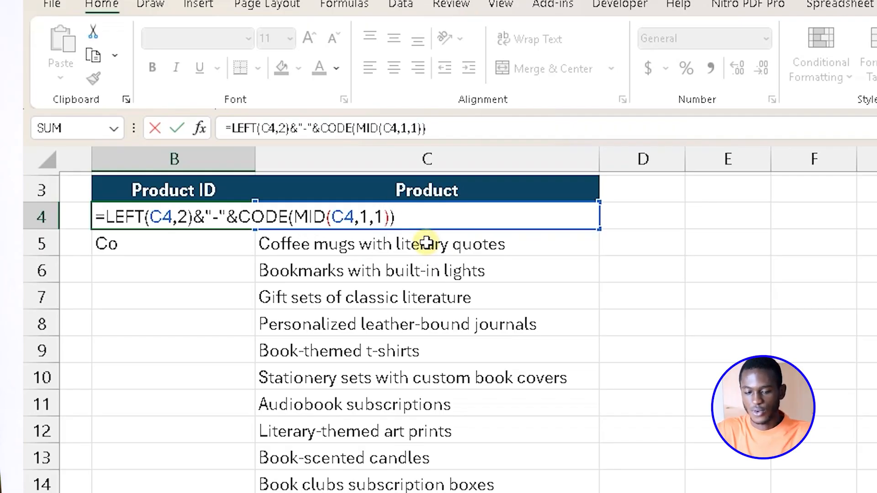
key(Return)
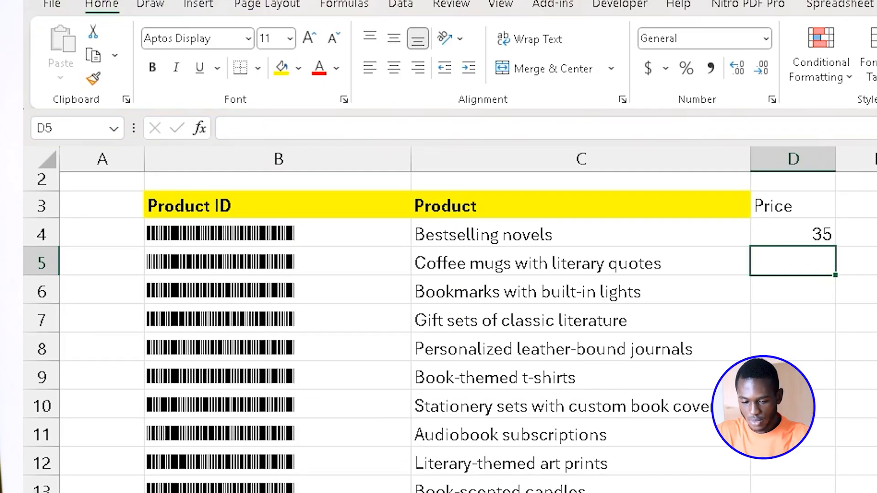
On the finished barcode sheet, set the font of B4 to Cascadia Code SemiBold and widen column B.
click(284, 235)
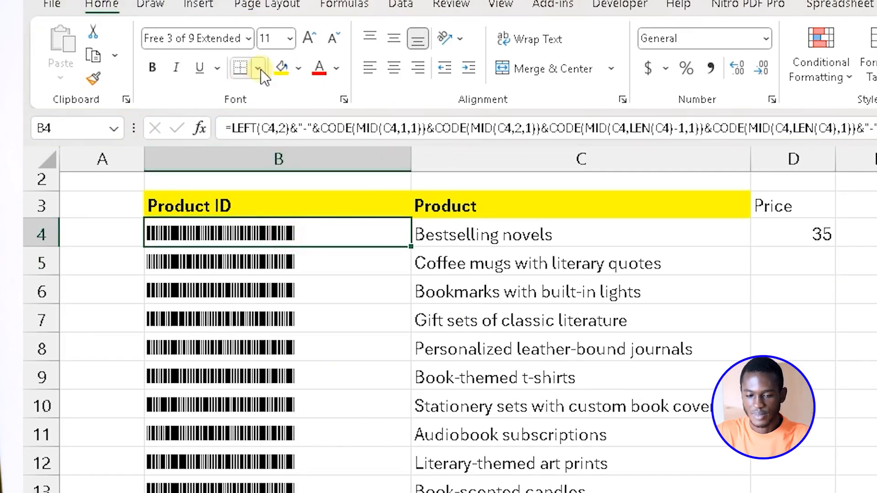
click(248, 38)
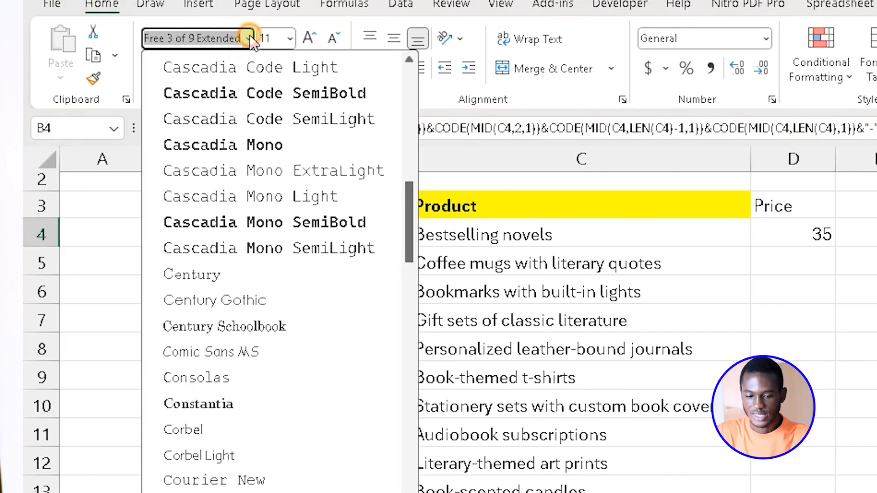
click(264, 93)
drag(410, 153, 480, 153)
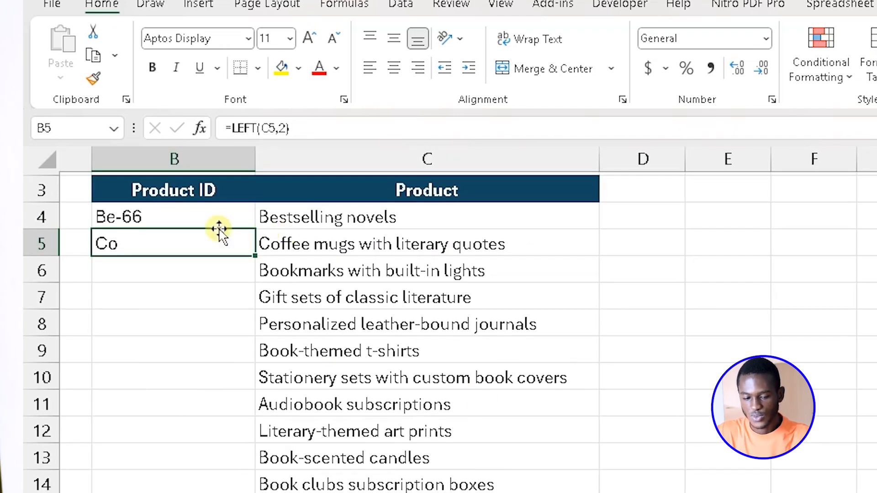
Enter the test formula =MID(C4,1,2) in cell E4 to extract two characters from the first product name.
click(740, 201)
click(740, 209)
text(=mid)
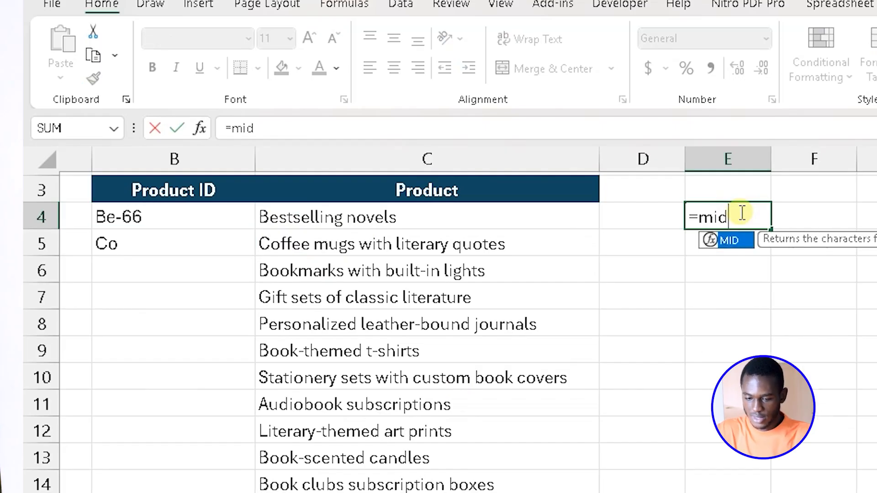
key(Tab)
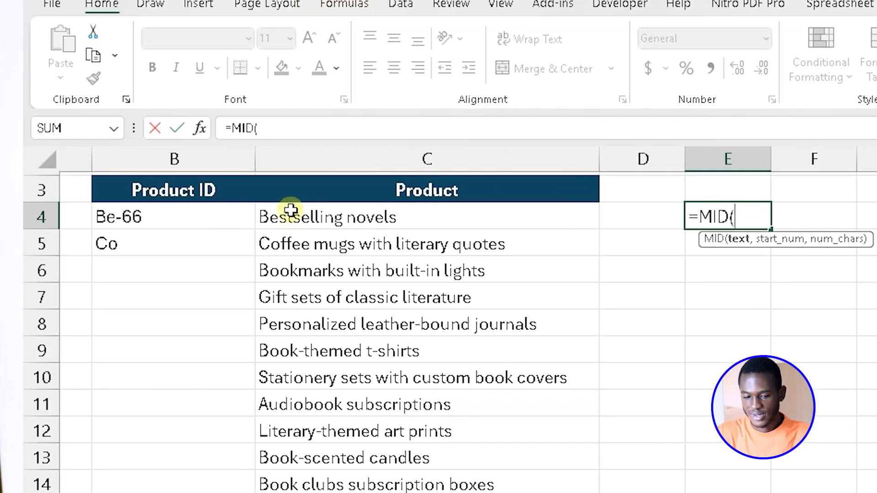
click(312, 215)
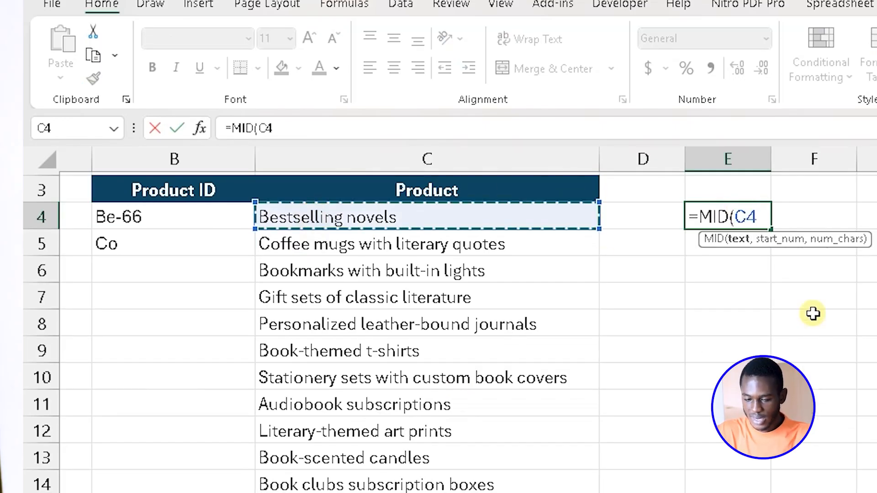
text(,)
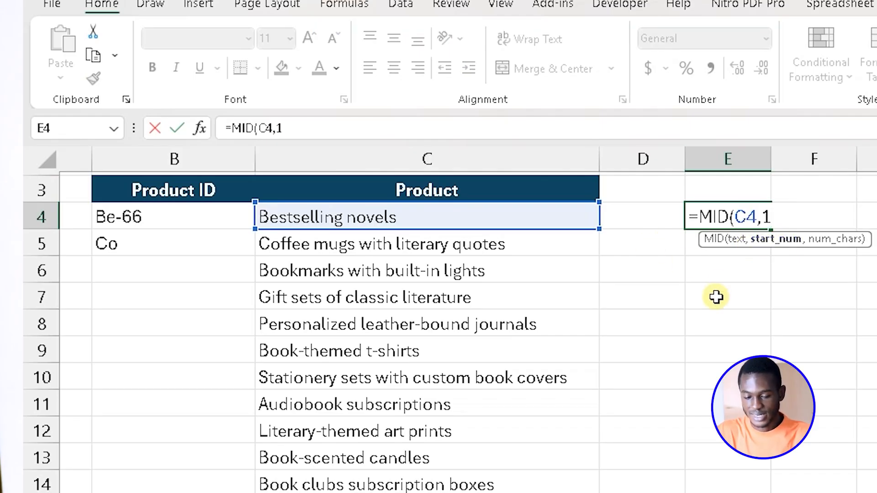
text(1)
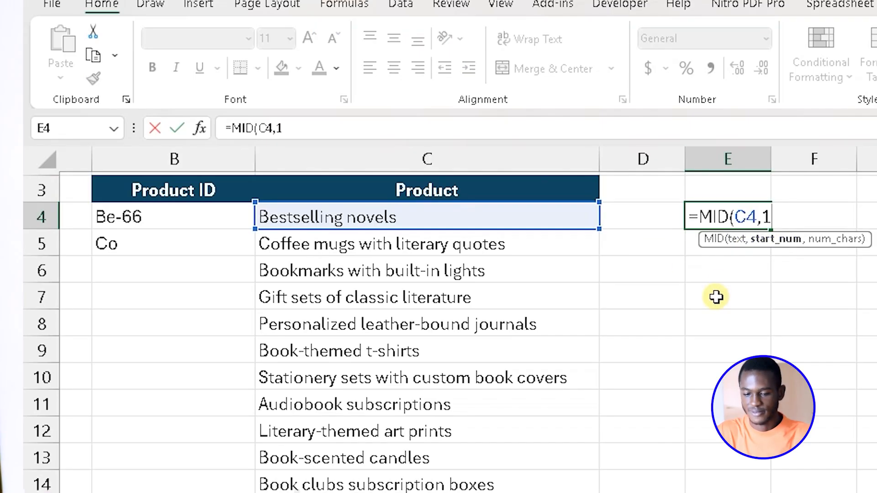
text(,)
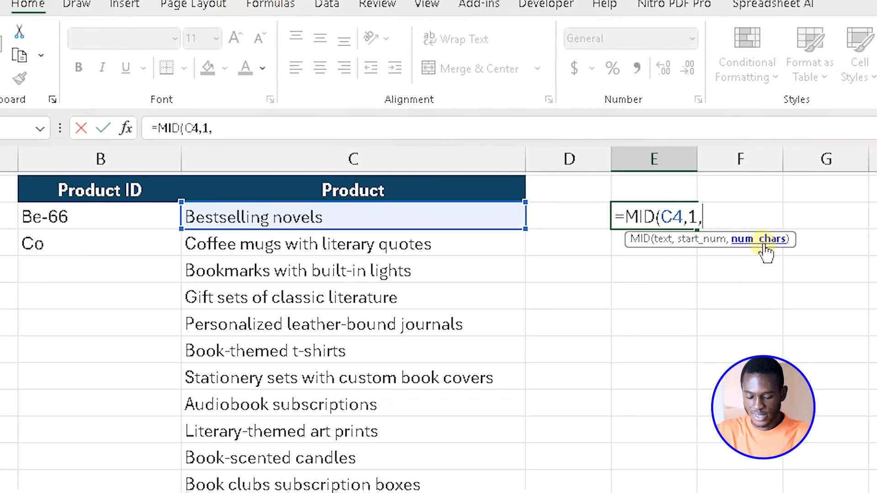
text(2))
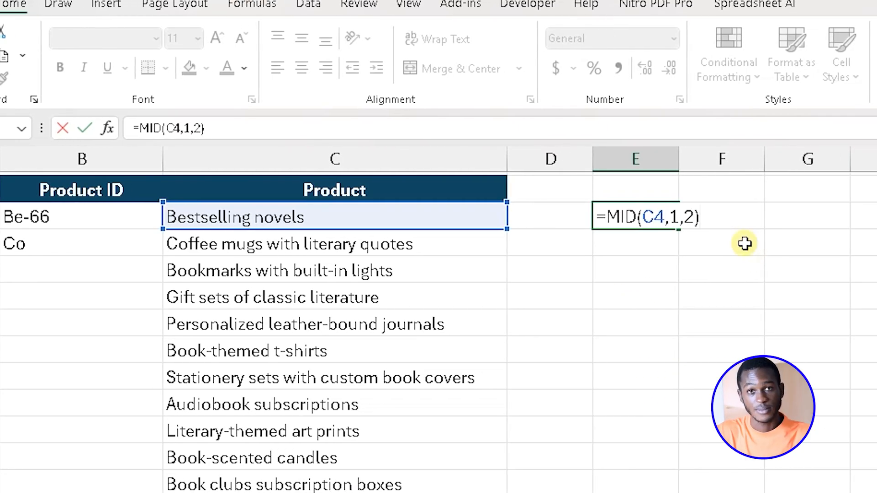
key(Return)
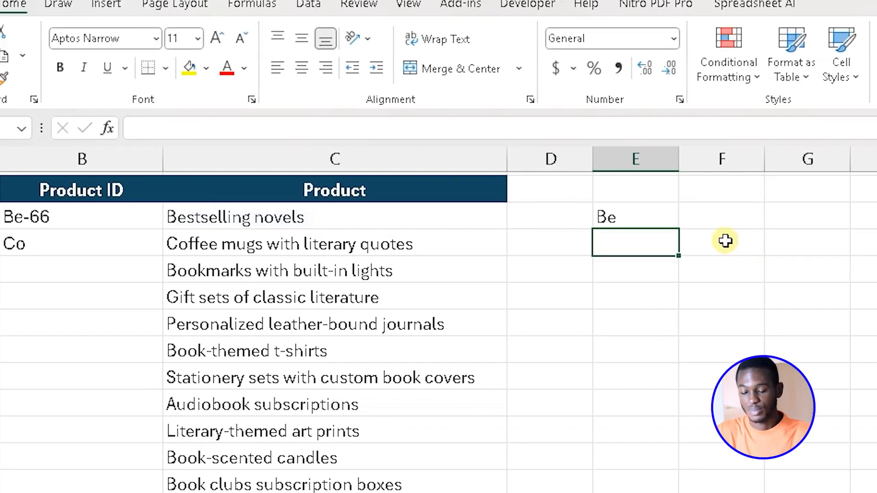
Change the number of characters in the E4 test formula to 3, making it =MID(C4,1,3).
click(638, 216)
key(F2)
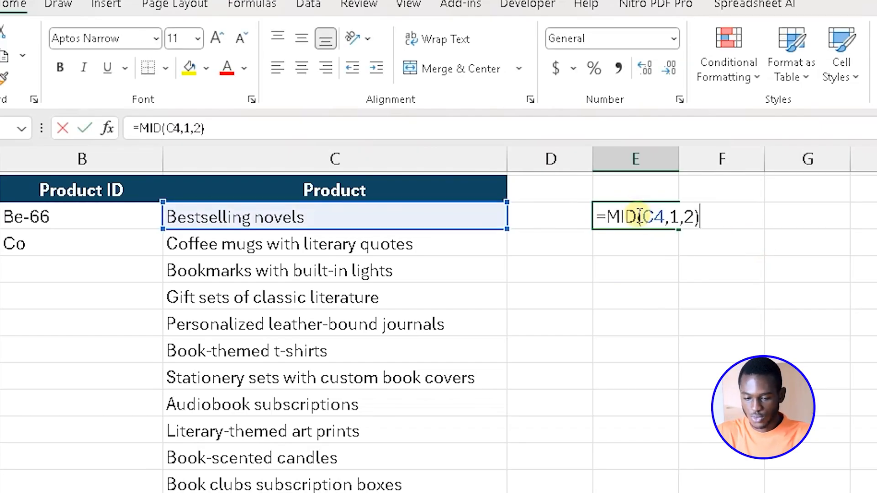
key(BackSpace)
key(BackSpace)
text(3))
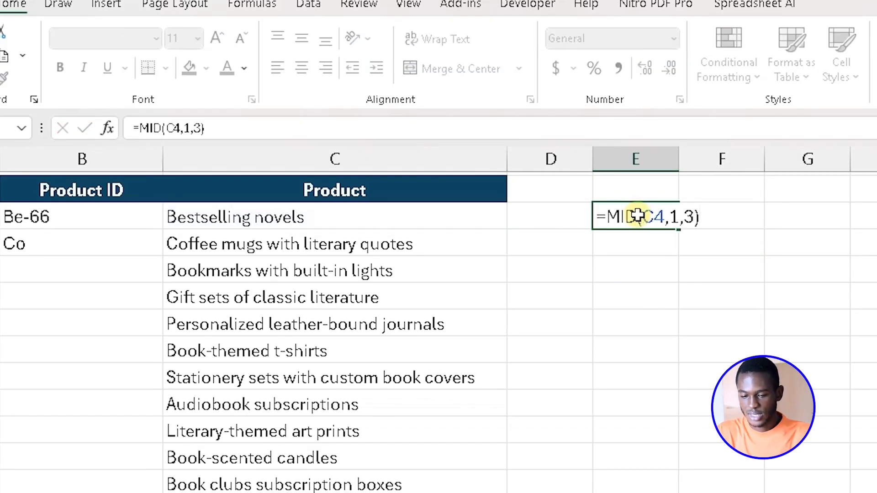
key(Return)
click(637, 215)
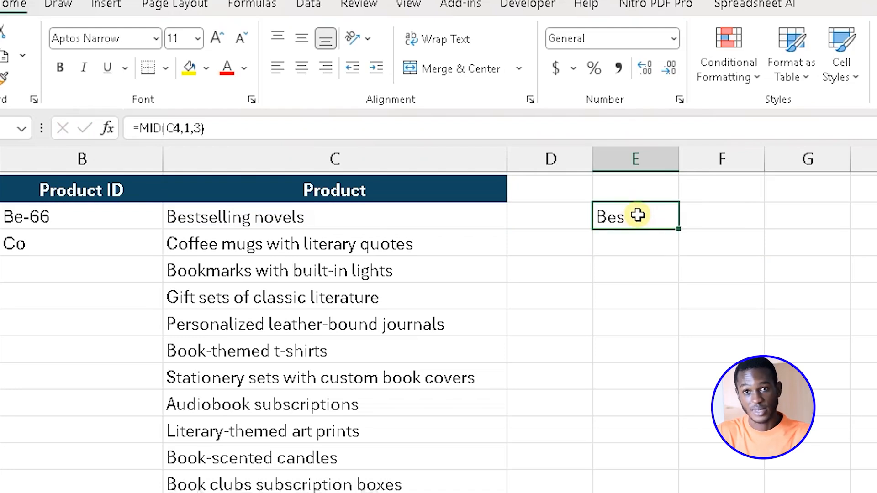
key(Down)
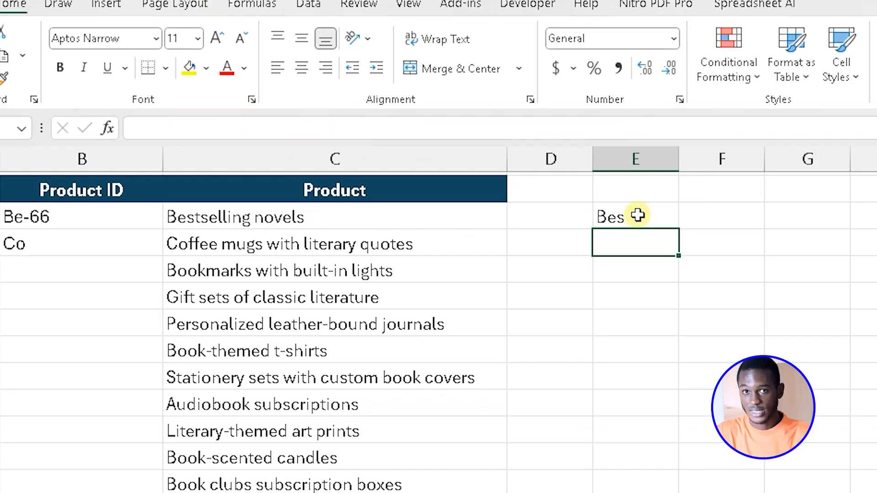
click(638, 215)
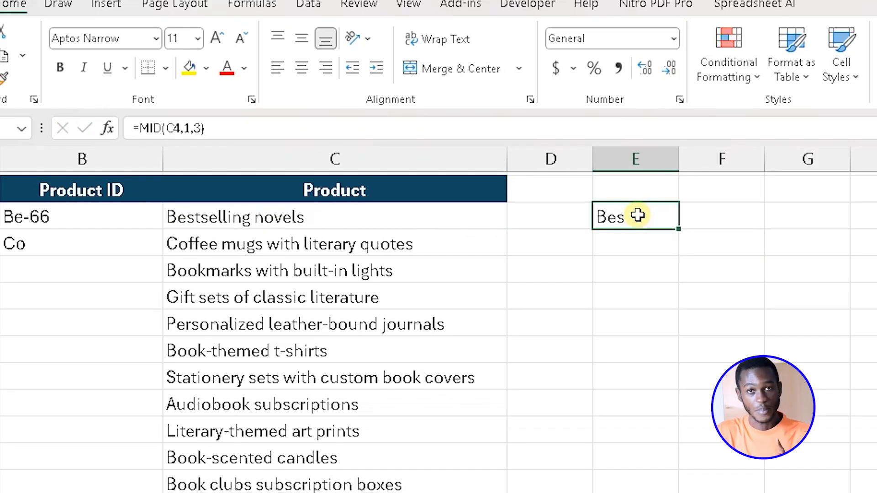
Change the start position in the E4 test formula to 2, making it =MID(C4,2,3).
double_click(637, 216)
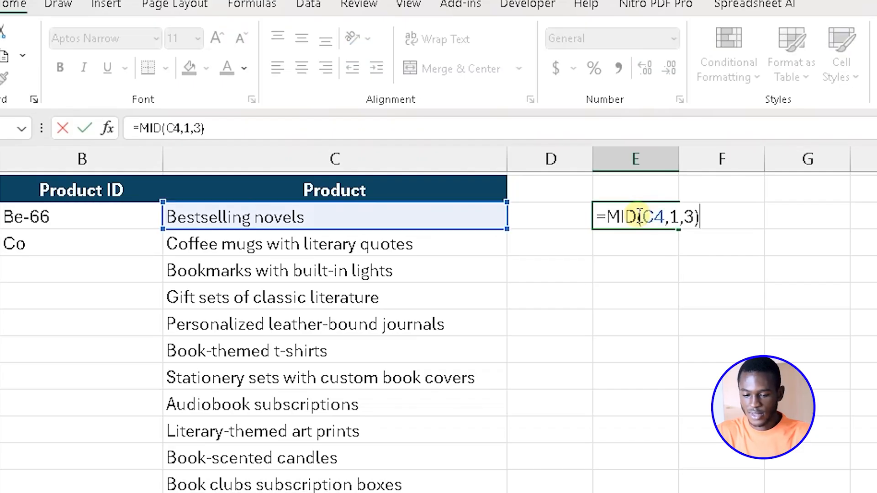
click(680, 217)
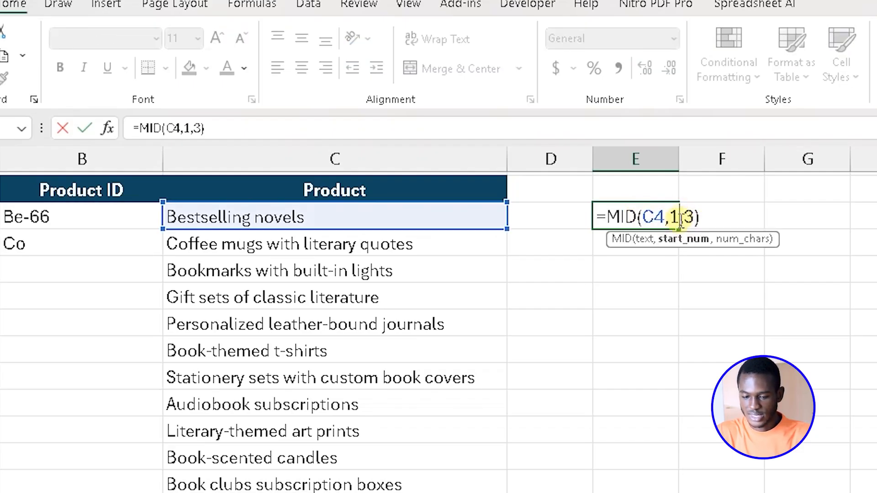
key(BackSpace)
text(2)
key(Return)
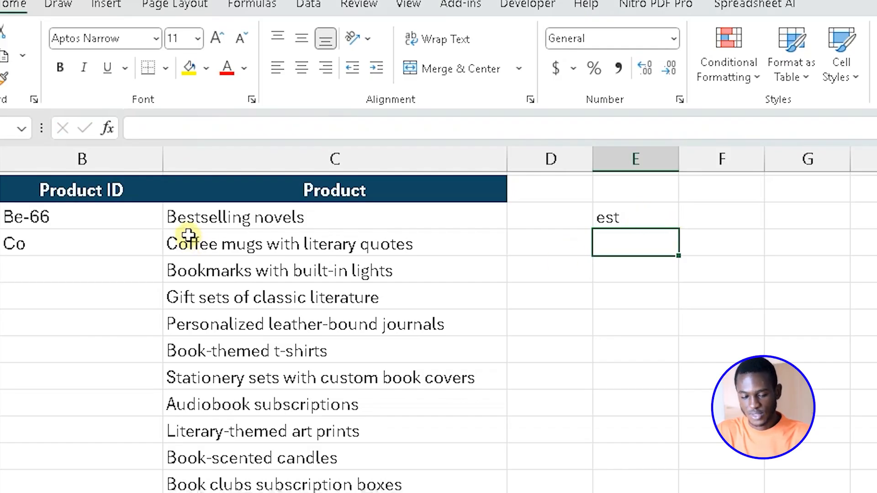
Reduce the E4 test formula to a single character as =MID(C4,2,1), and clear the cell after trying it.
click(640, 222)
double_click(641, 216)
key(BackSpace)
key(BackSpace)
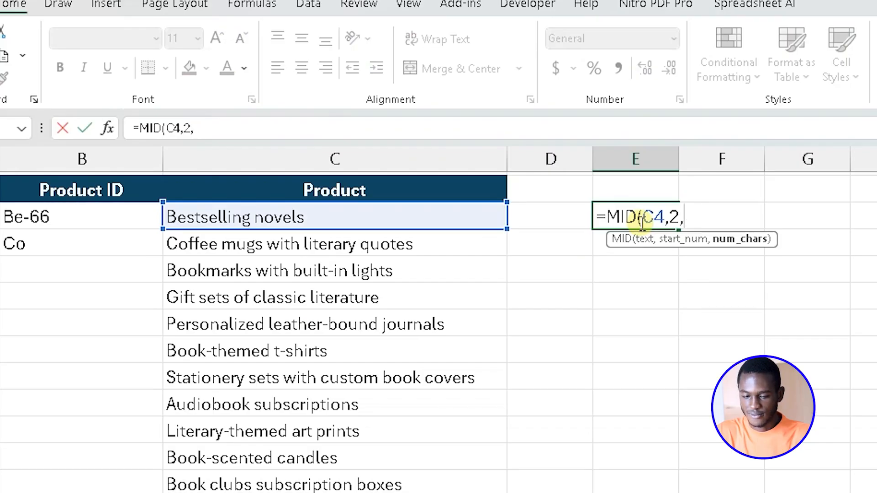
text(1))
key(Return)
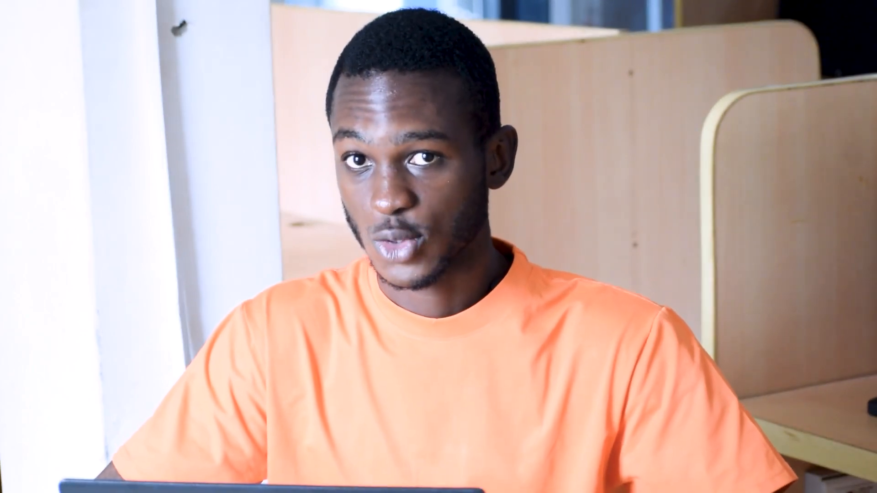
click(732, 223)
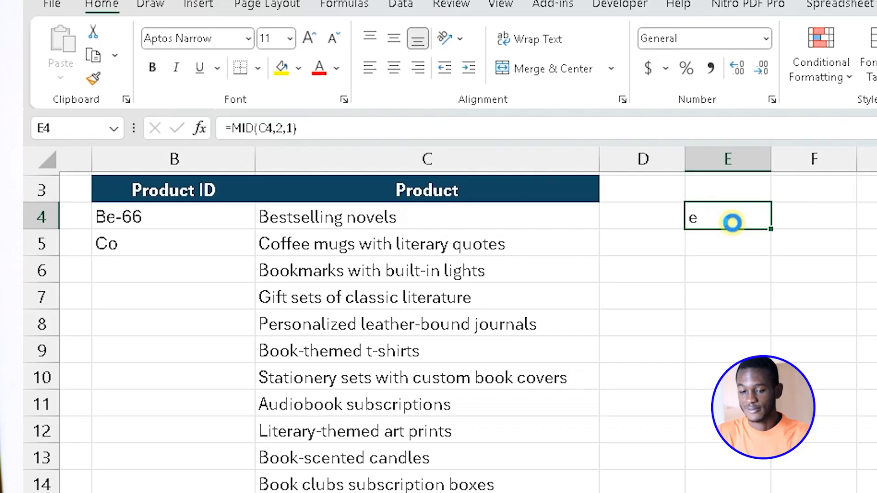
key(Delete)
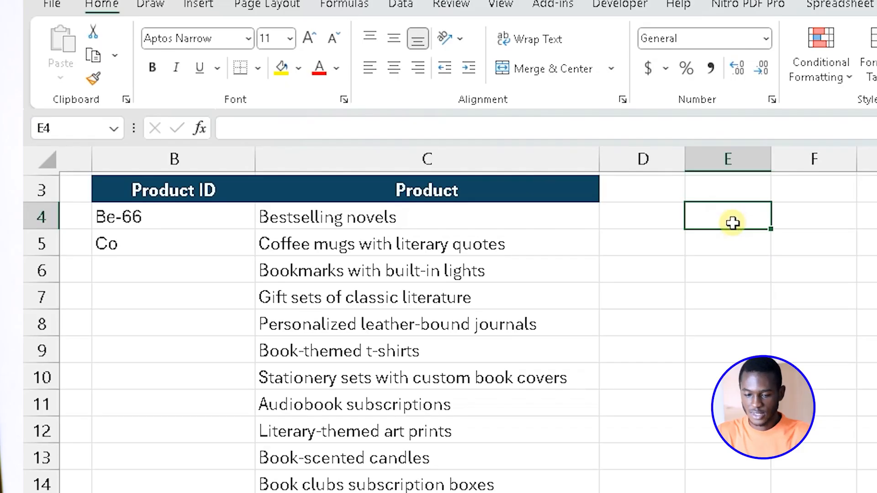
Append &CODE(MID(C4,2,1)) to the Product ID formula in B4 to add the second letter's numeric code.
click(177, 216)
double_click(178, 217)
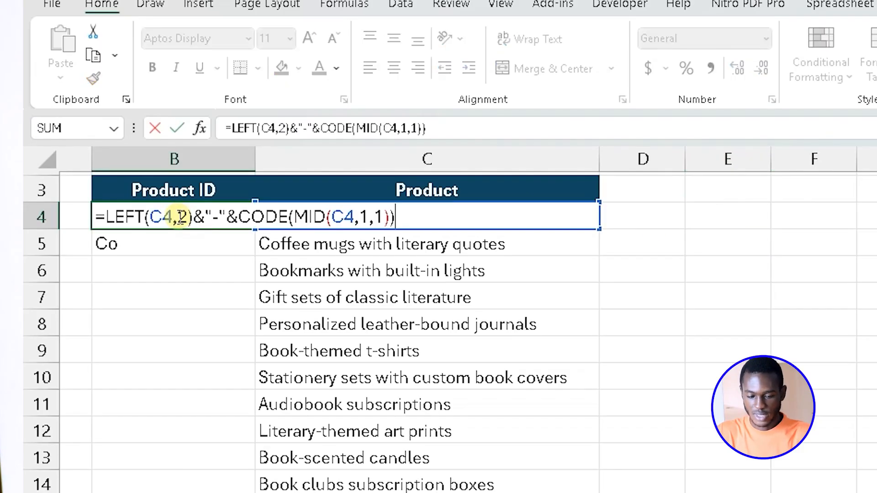
text(&)
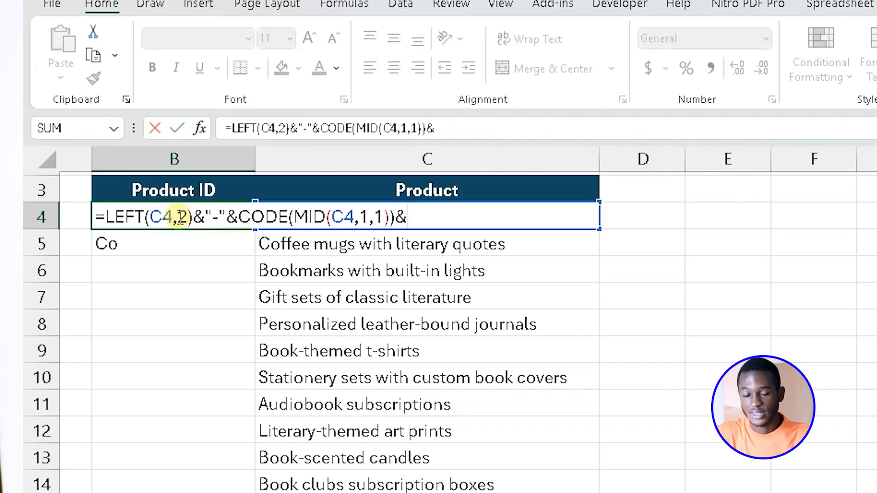
text(code)
key(Tab)
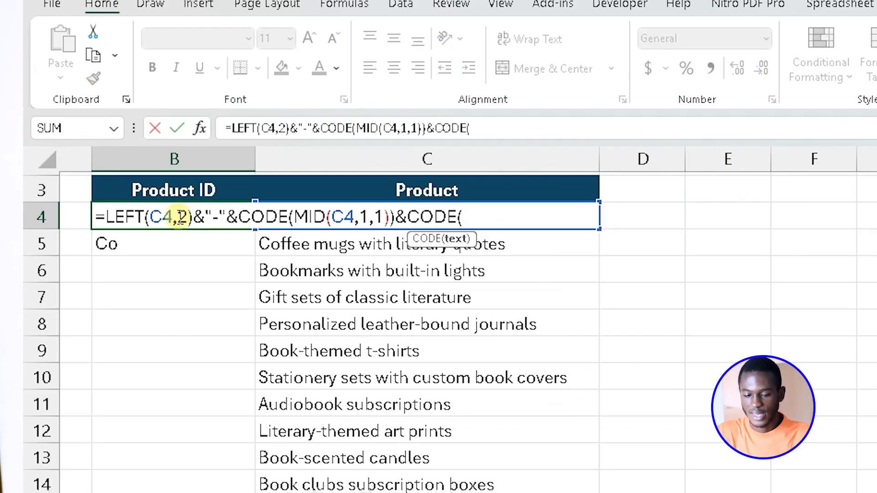
text(mid)
key(Tab)
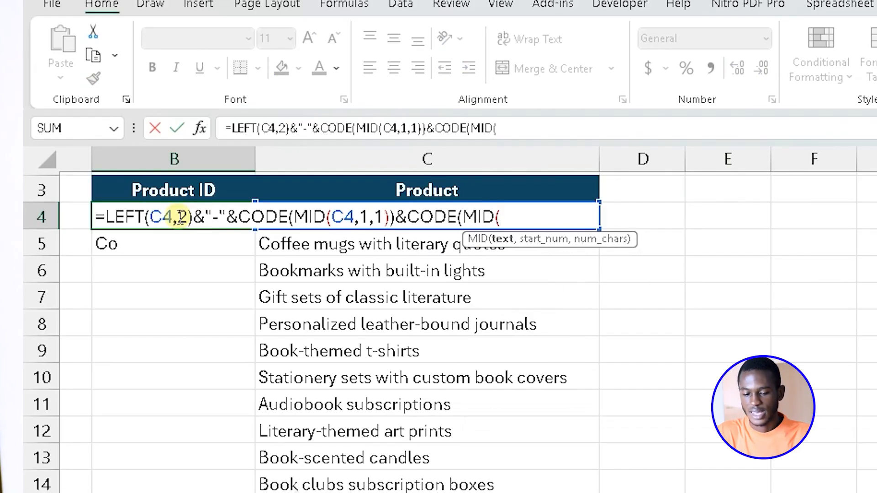
text(C4,)
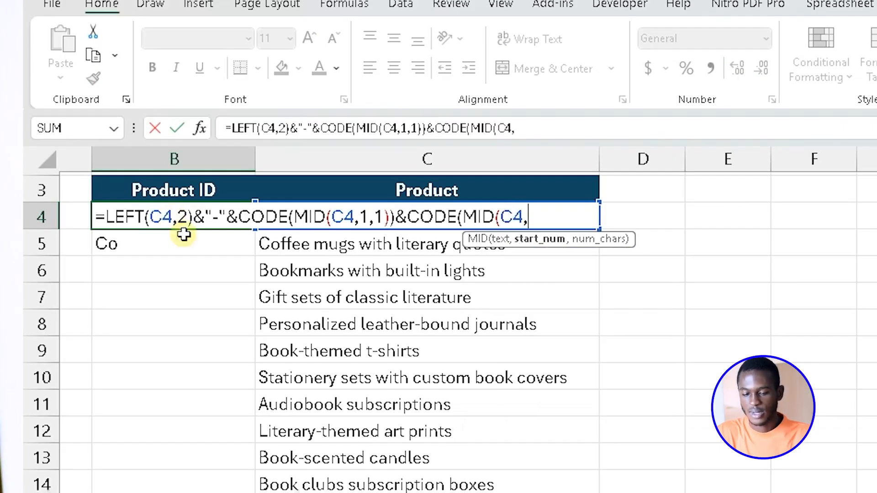
text(2,1)))
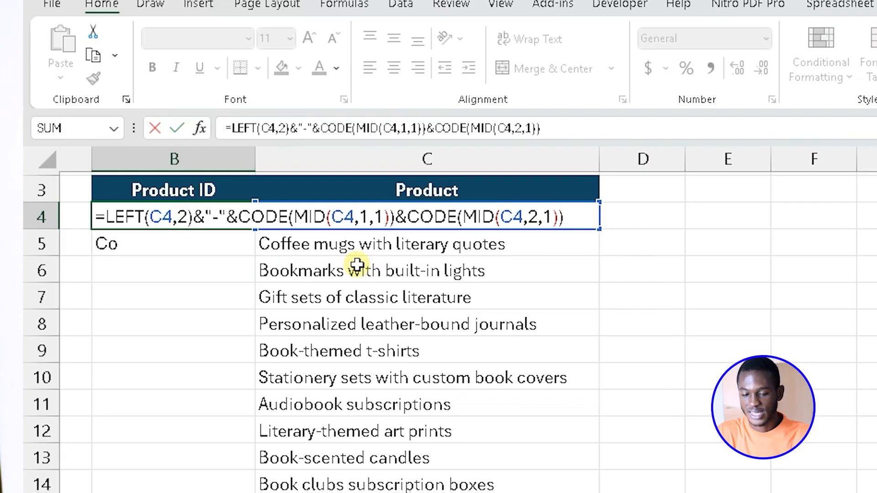
key(Return)
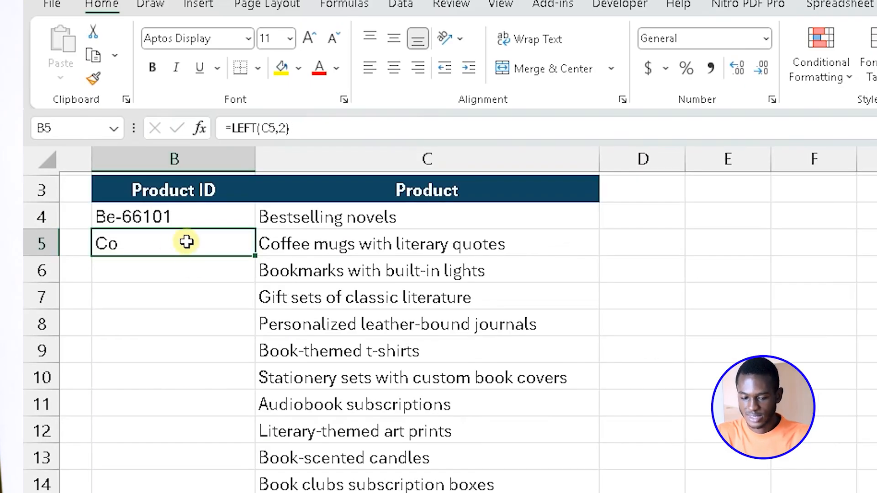
Extend the Product ID formula in B4 with &CODE(MID( to begin a third character code.
click(187, 214)
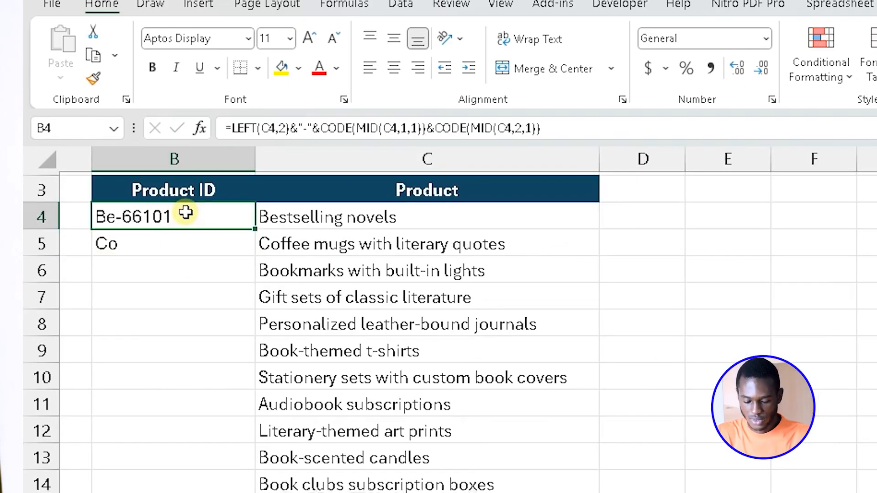
double_click(186, 213)
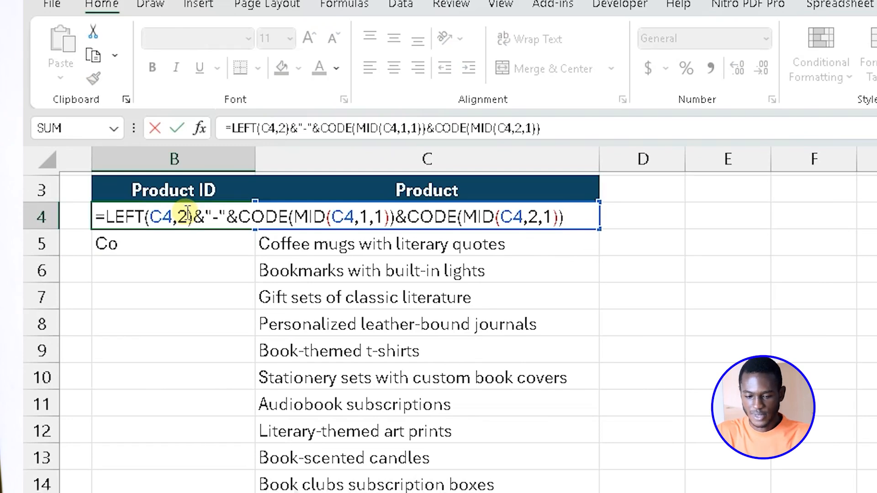
text(&)
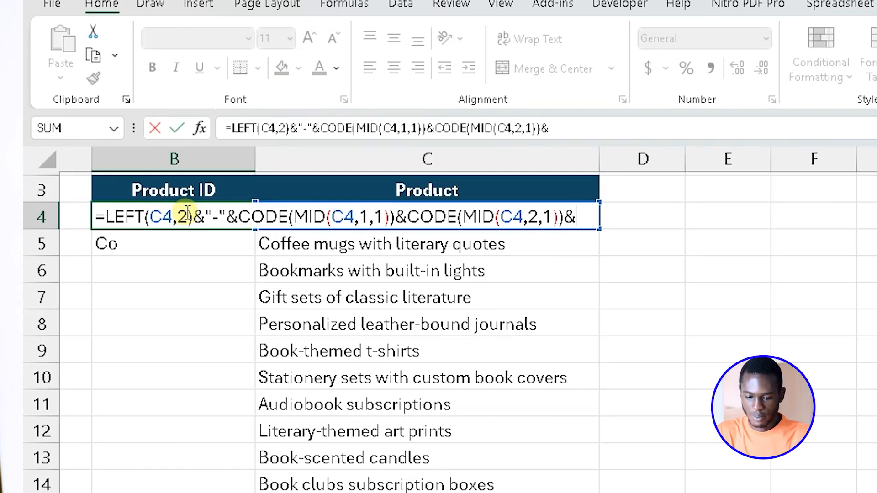
text(code)
key(Tab)
text(mide)
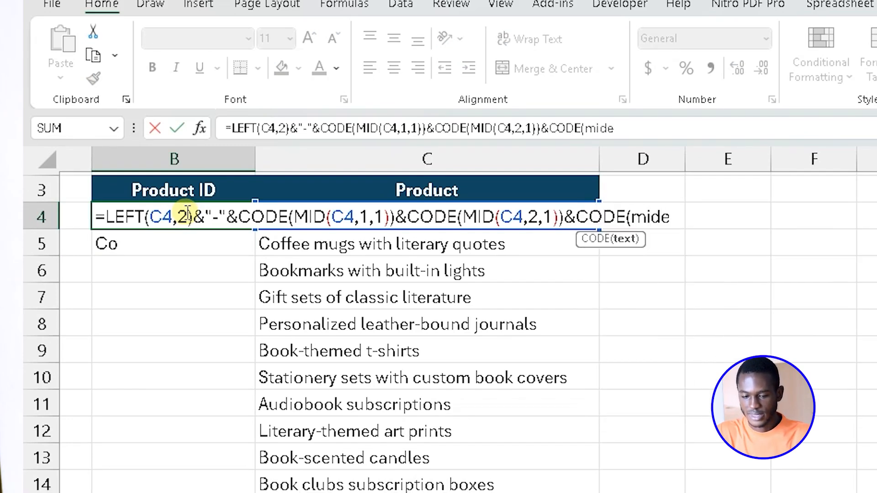
key(BackSpace)
key(Tab)
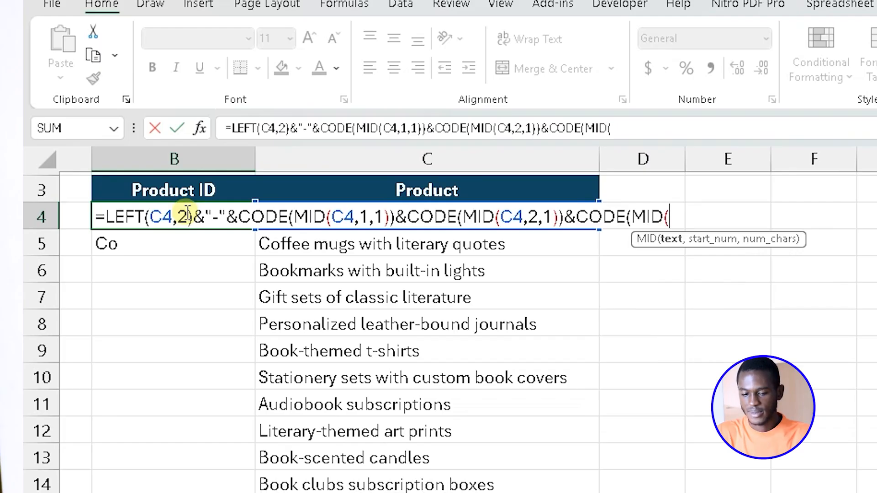
Complete the third code in the B4 Product ID formula as CODE(MID(C4,LEN(C4)-1,1)) to encode the second-to-last character.
text(C)
key(BackSpace)
text(C4)
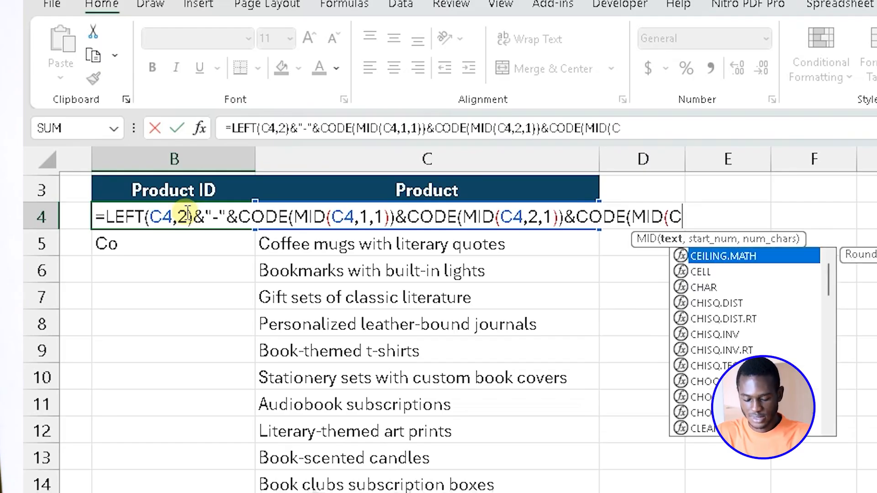
text(,)
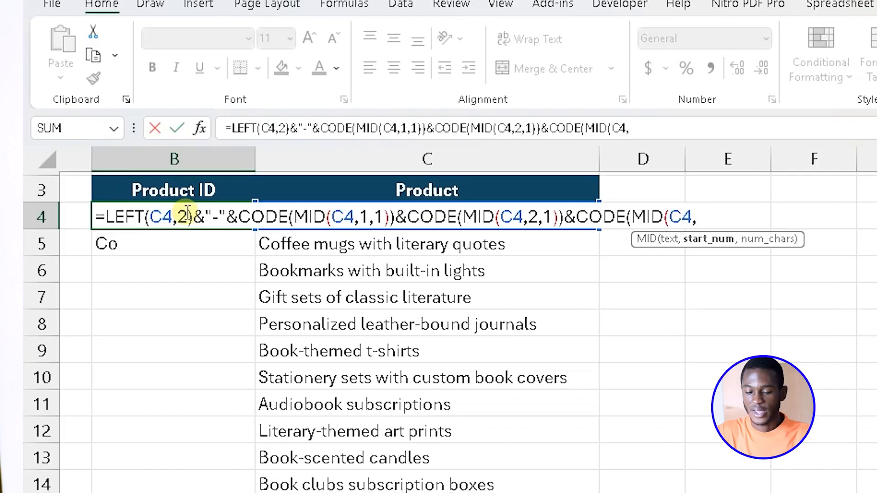
text(len)
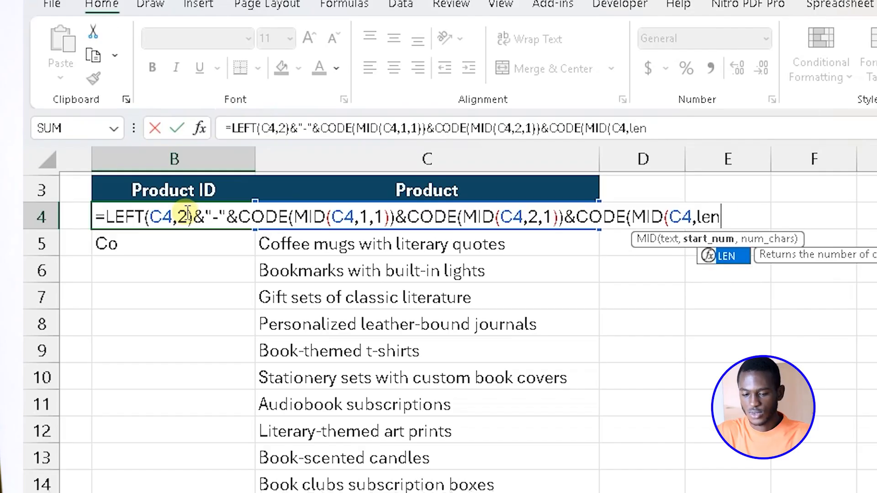
key(Tab)
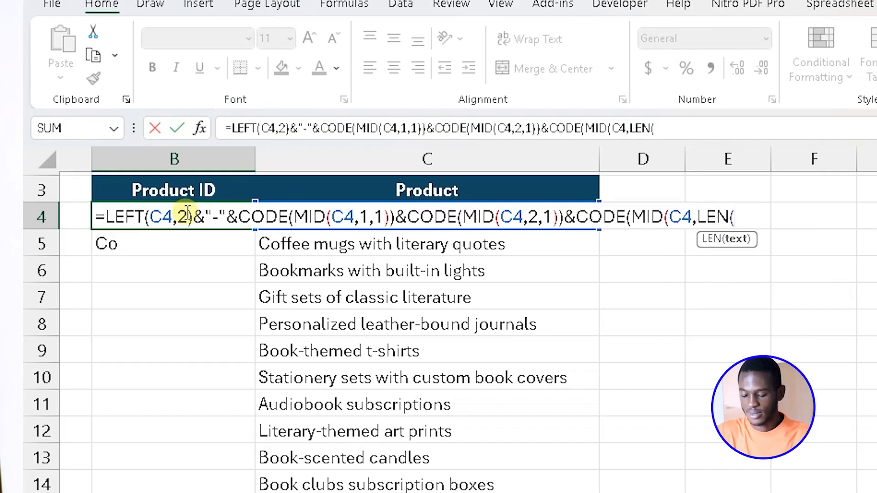
text(C4)
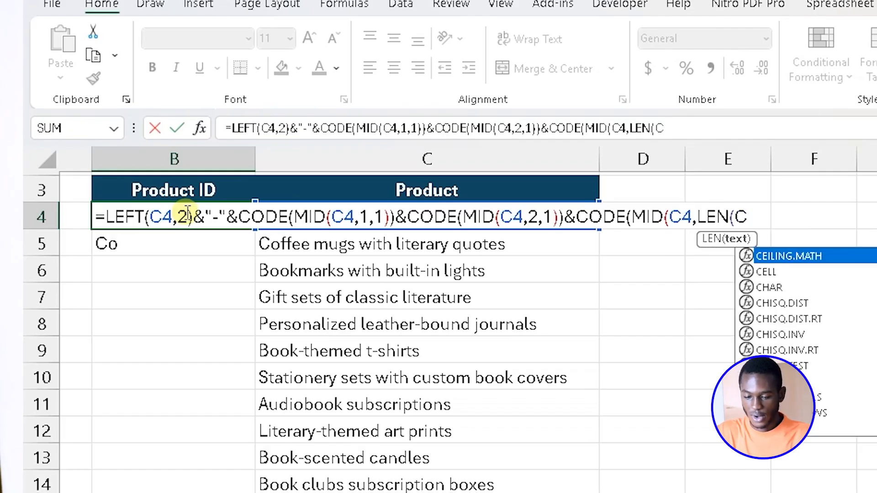
text()-)
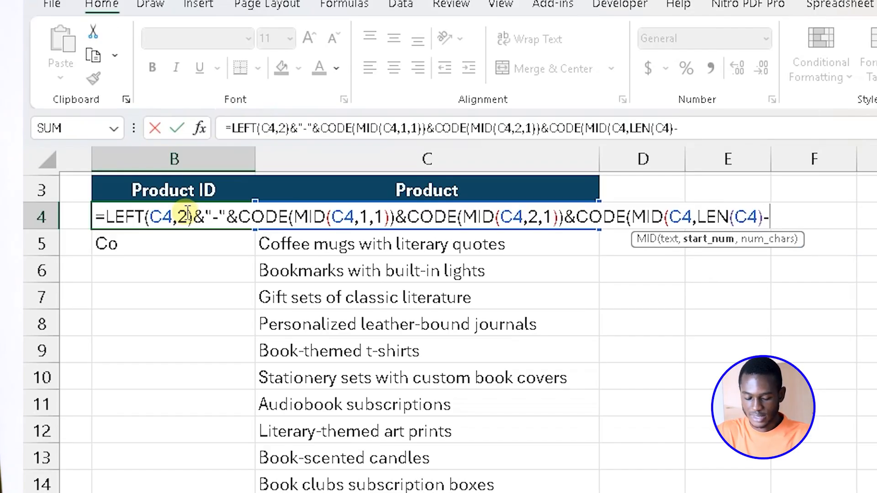
text(1,)
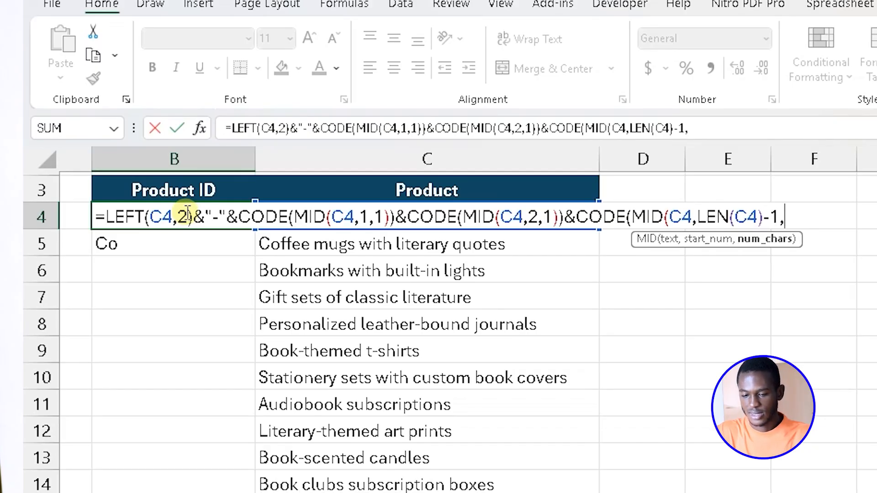
text(1))
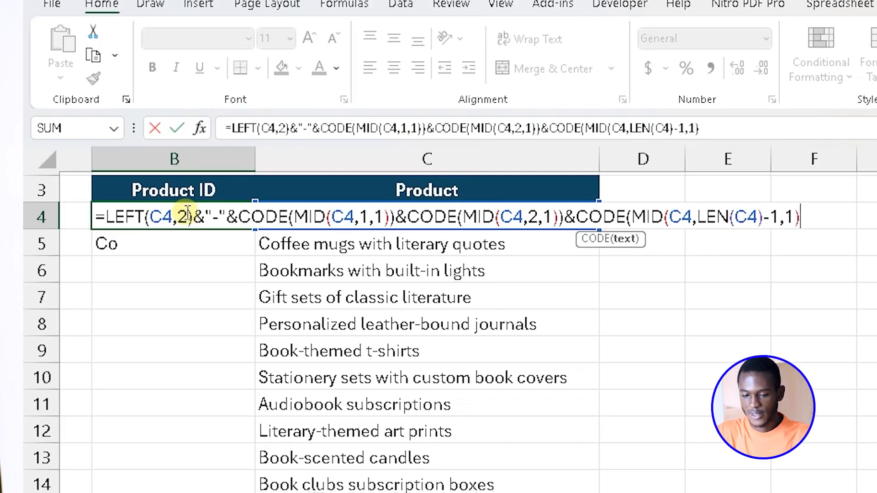
text())
key(Return)
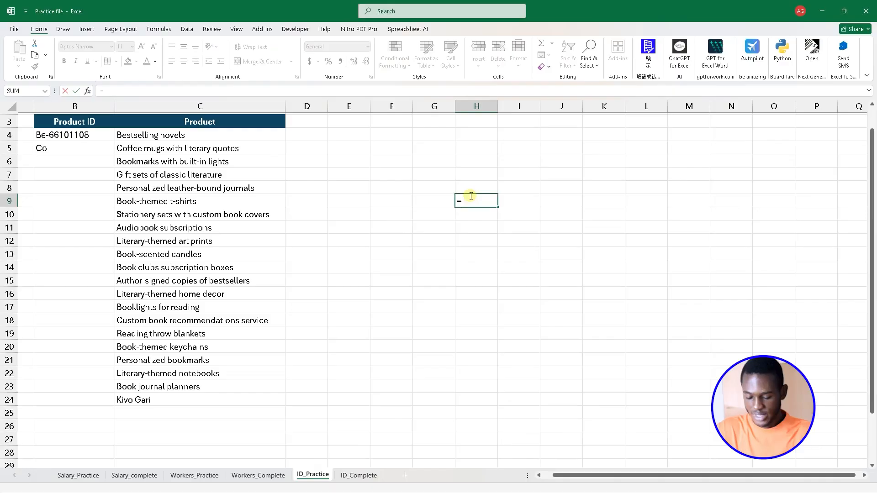
Enter the test formula =LEN(C4) in H9 to count the characters of the first product name.
text(LEN()
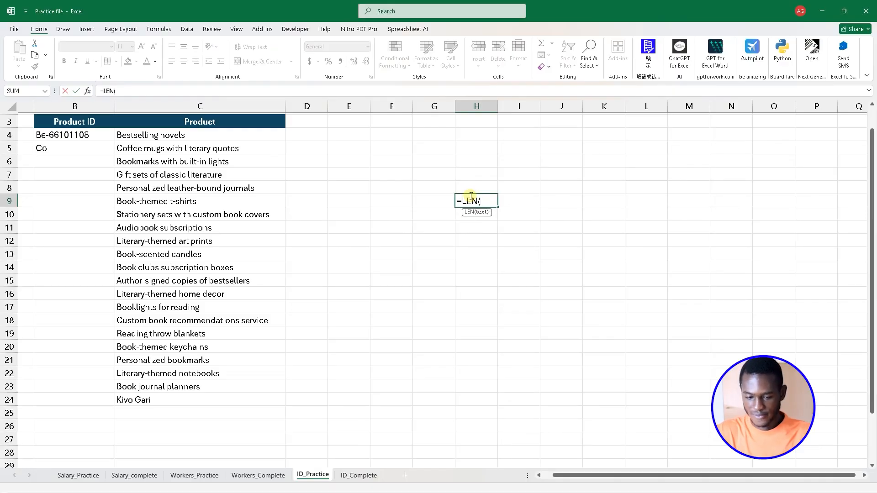
click(203, 134)
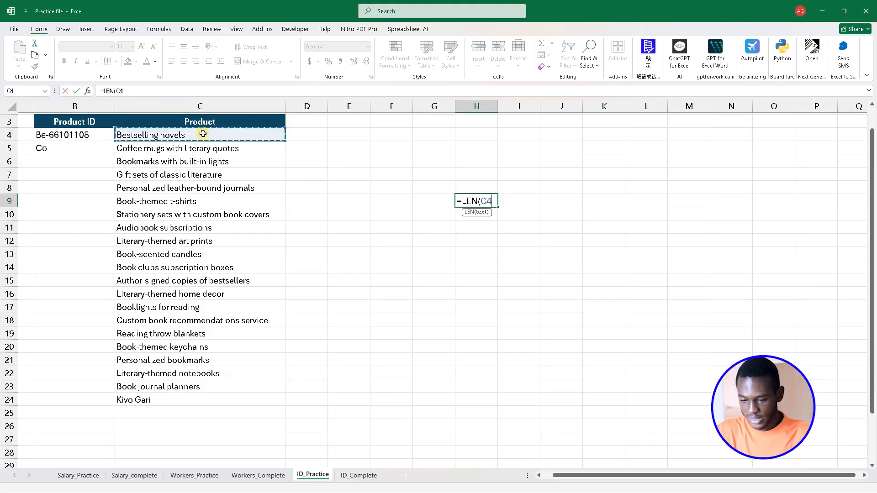
key(Return)
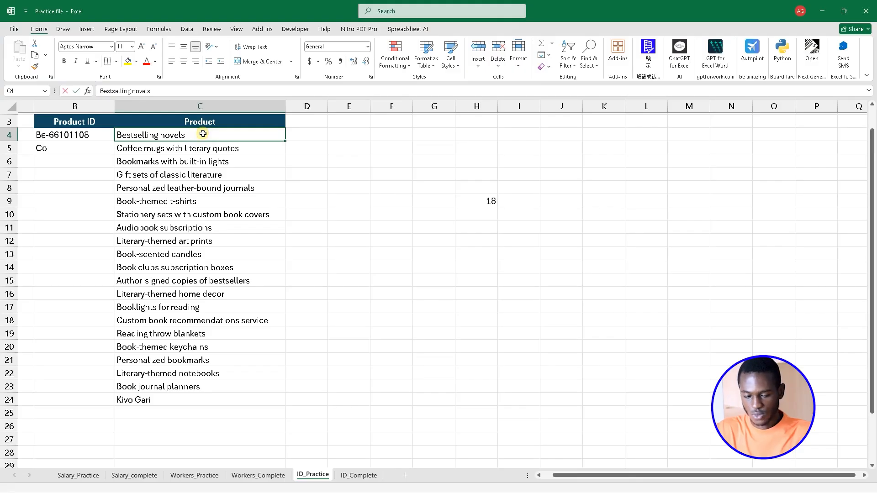
Try Gliffits as the product name in C4 to test the length formula, and undo the replacement.
text(Gli)
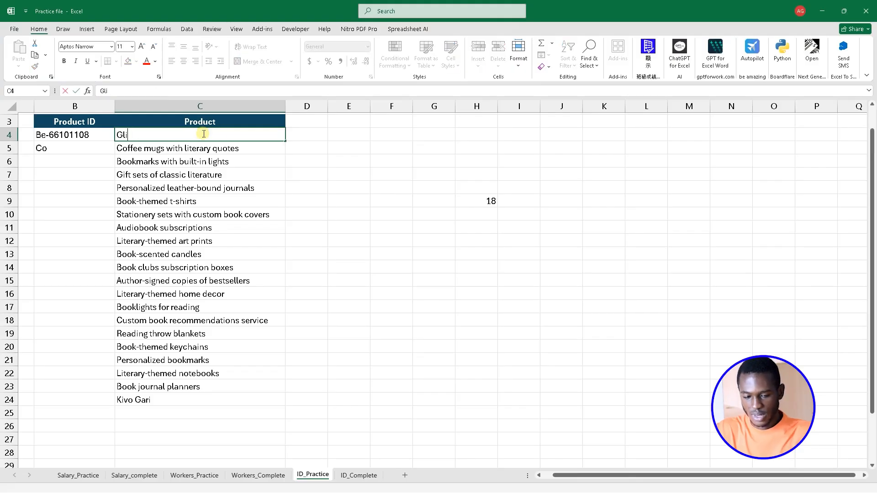
text(ffits)
key(Return)
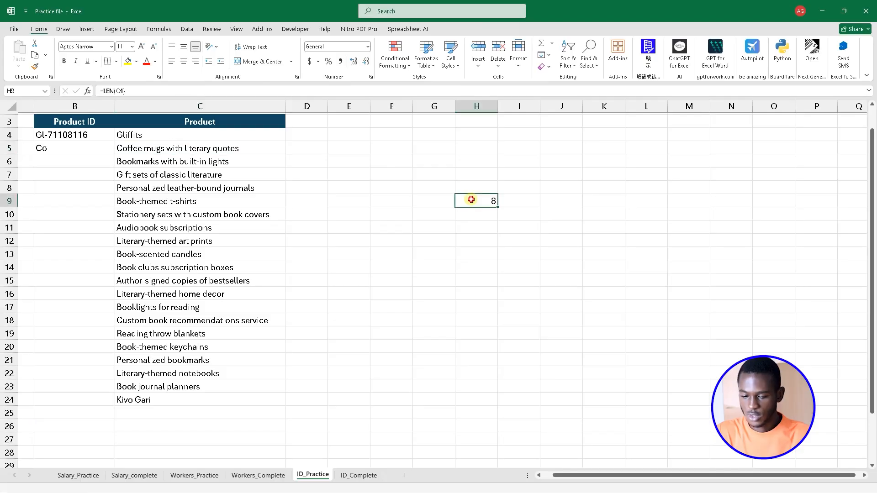
drag(465, 197, 161, 127)
click(454, 209)
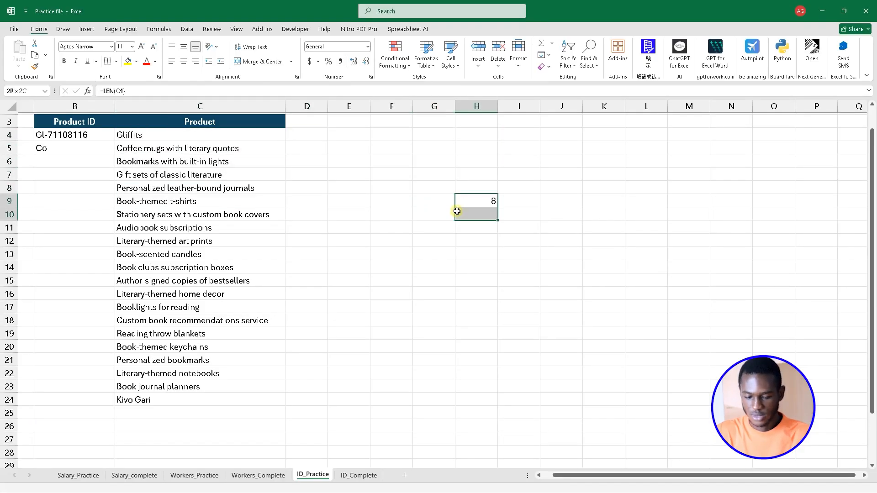
key(ctrl+z)
Subtract 1 from the test length formula in H9, making it =LEN(C4)-1.
click(447, 202)
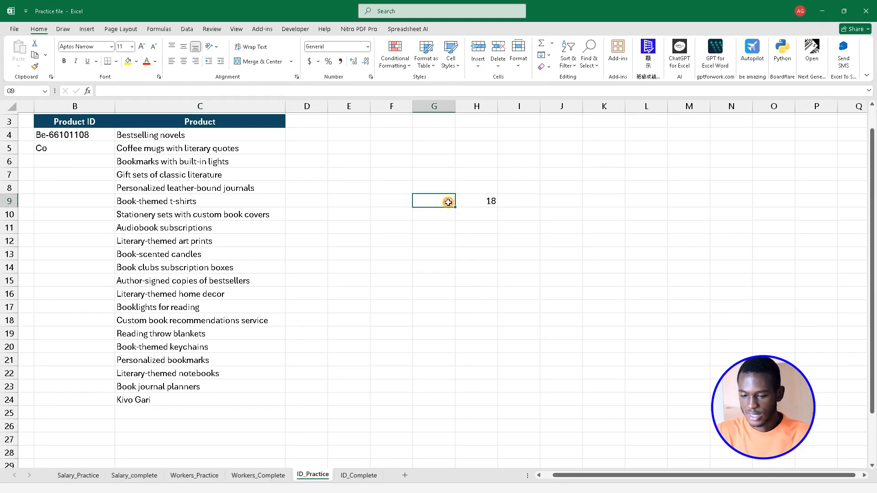
double_click(477, 203)
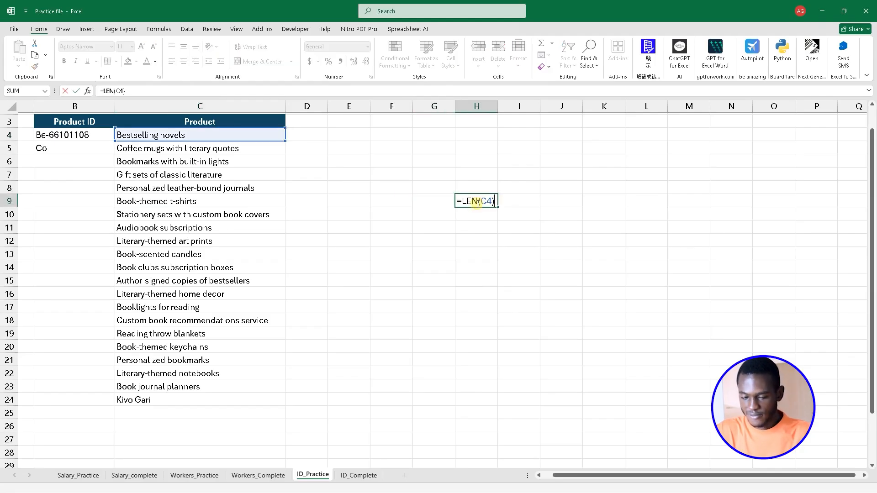
key(Return)
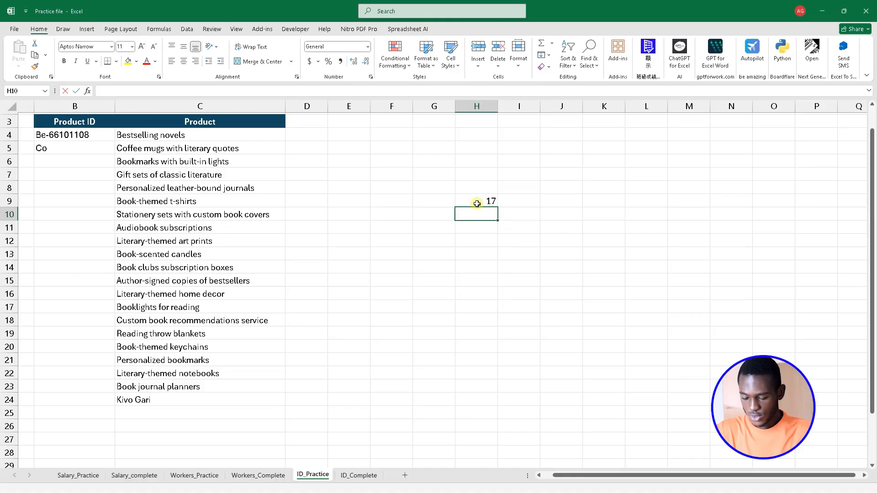
Enter the test formula =MID(C4,LEN(C4)-1,1) in H10 to extract the product name's second-to-last character.
text(=mid)
key(Tab)
click(216, 137)
text(,len)
key(Tab)
text(C4,)
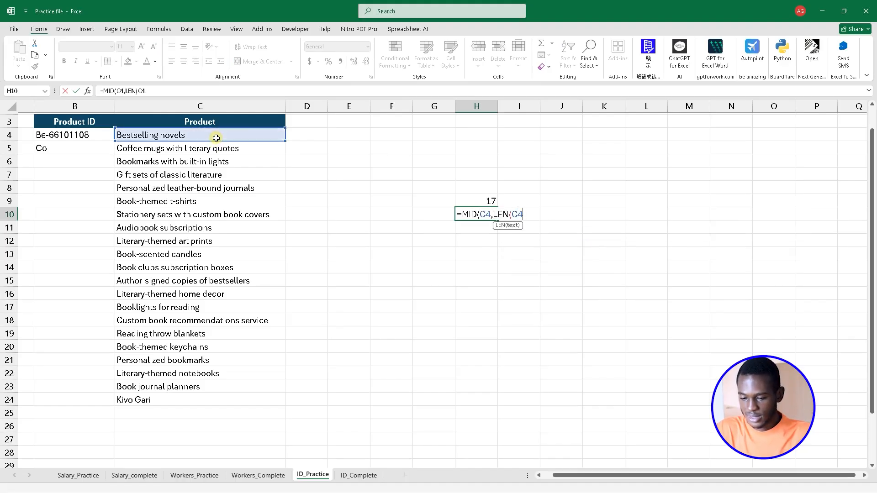
text()-1)
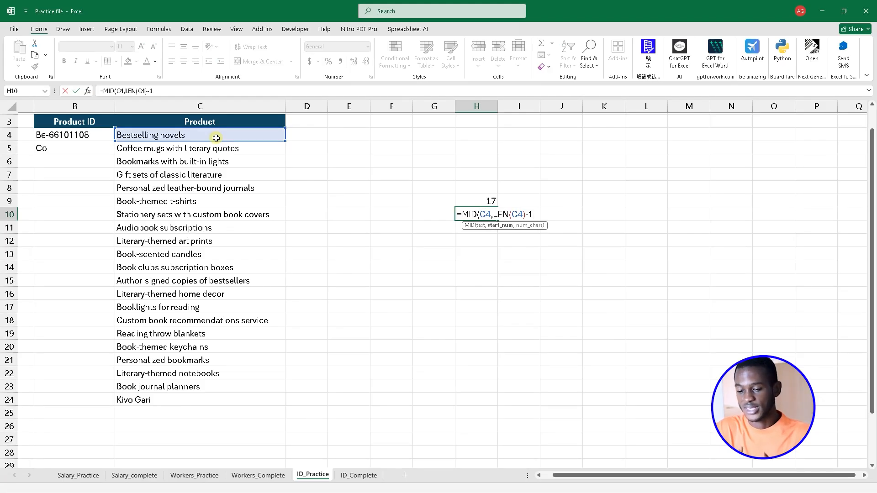
text(,)
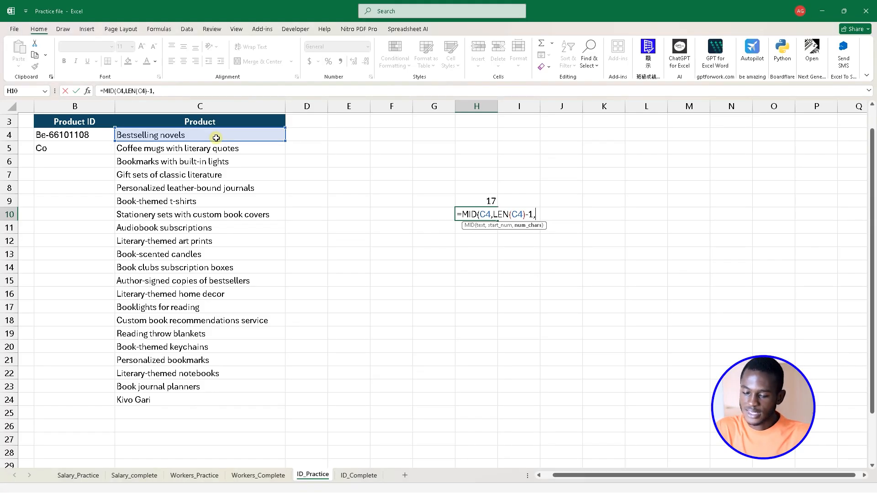
text(1))
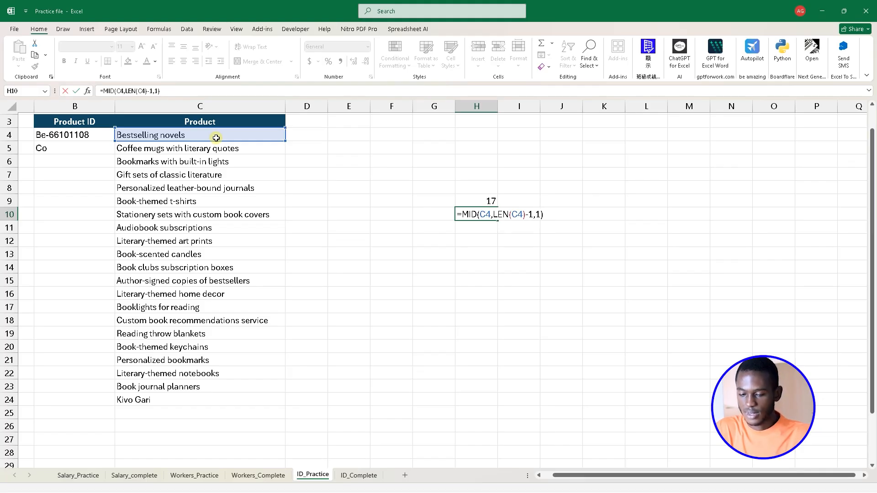
key(Return)
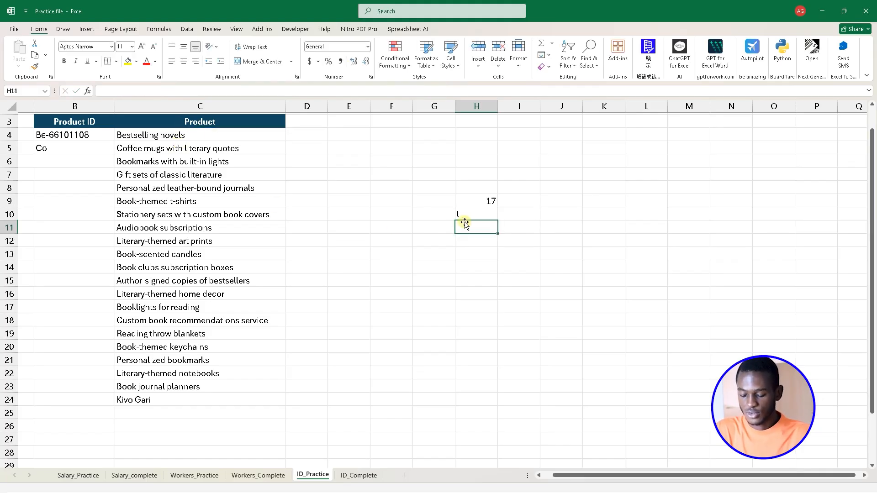
Enter =CODE(H10) in H11 to get the numeric code of the extracted character.
text(=code)
key(Tab)
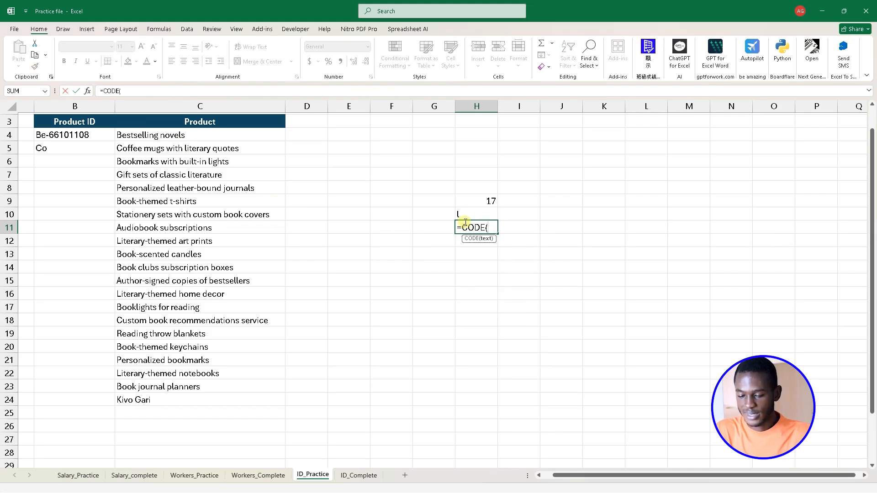
click(462, 211)
key(Return)
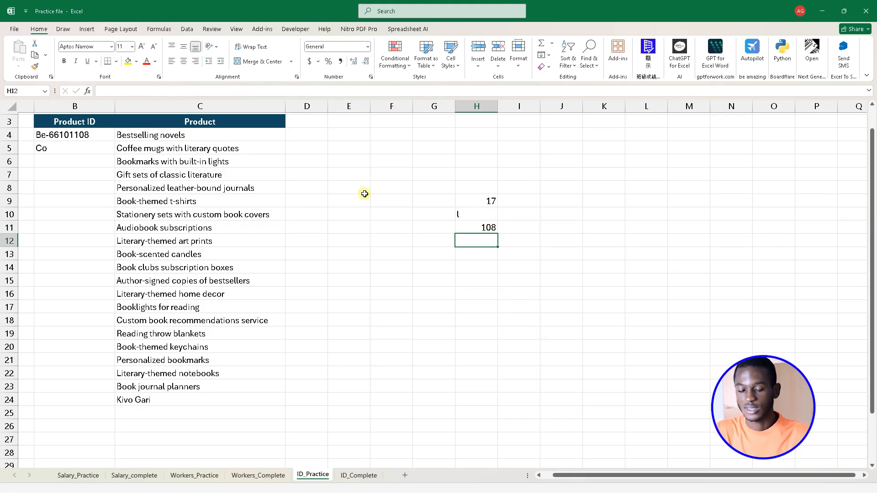
Try replacing the product name in C4 with Gliffits to test the extracted character and its code.
click(226, 137)
text(Gli)
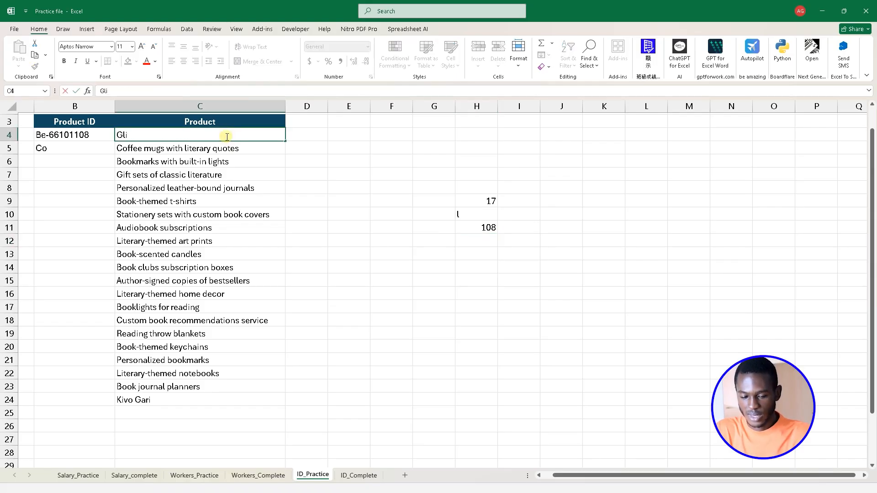
text(ffits)
key(Return)
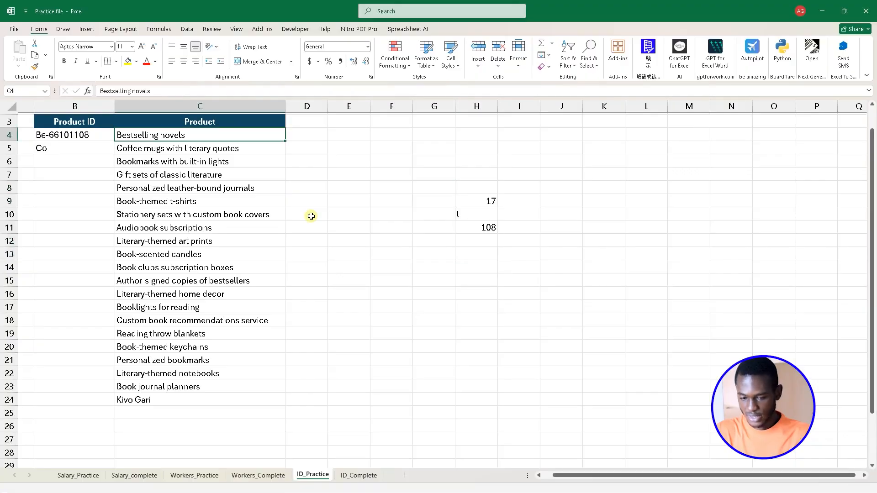
Clear the test formulas within G8:H12 and return to the Product ID cell B4.
drag(449, 194, 489, 244)
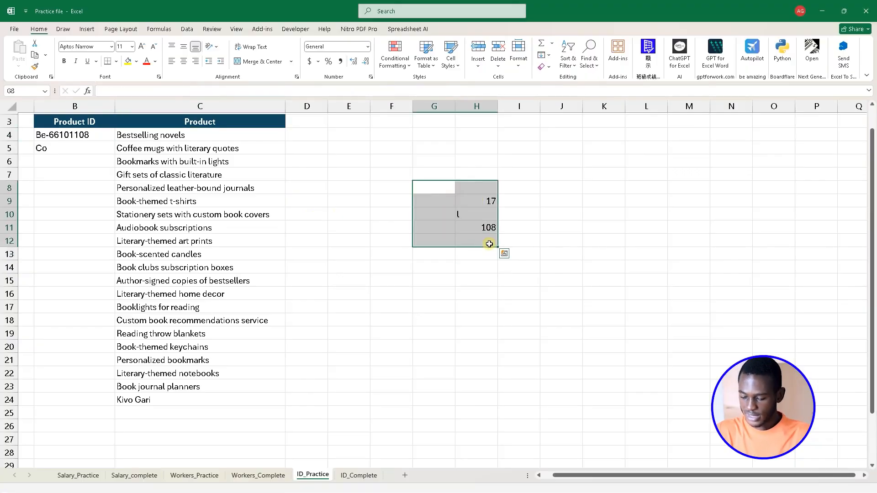
click(95, 137)
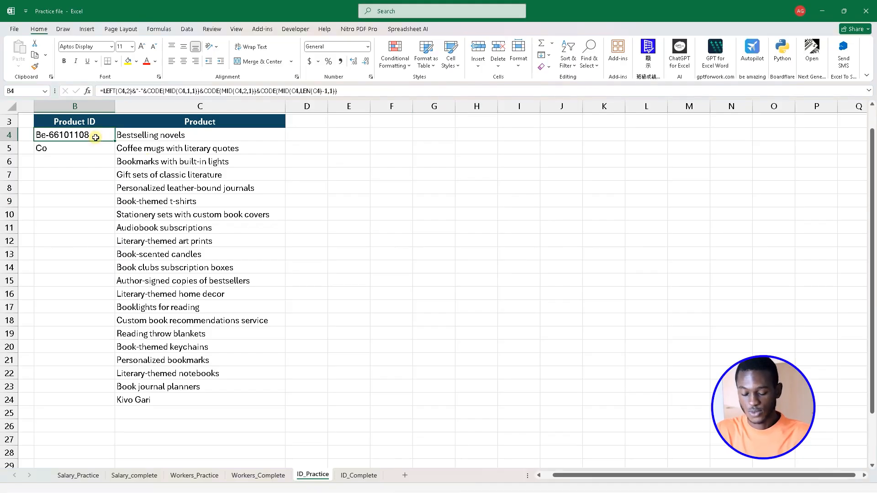
Extend the Product ID formula in B4 with &CODE(MID( to begin a fourth character code.
double_click(96, 137)
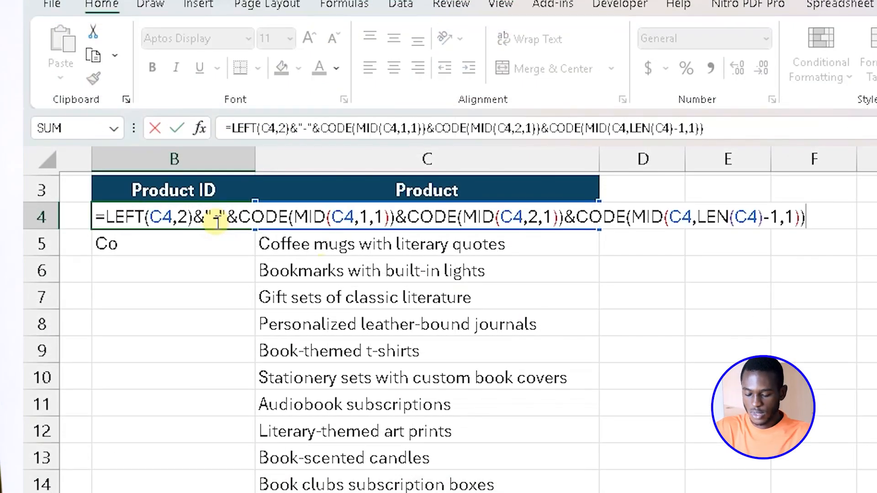
text(&code)
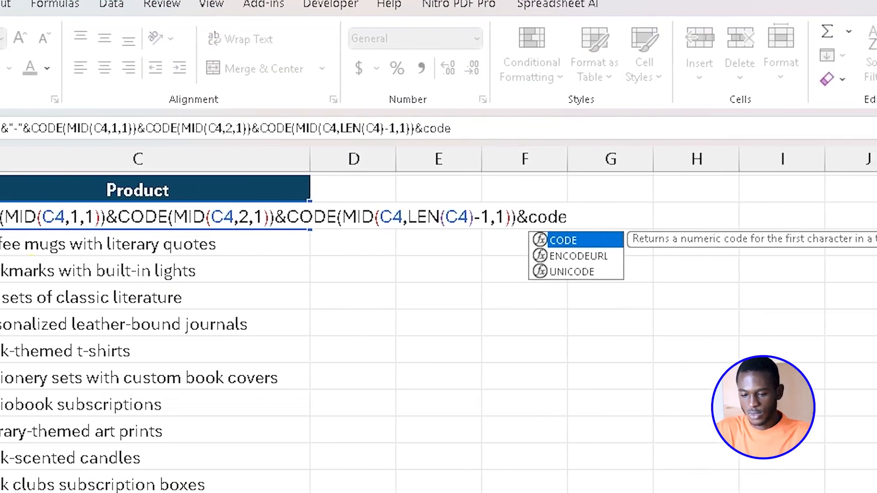
key(Tab)
text(mi)
key(Tab)
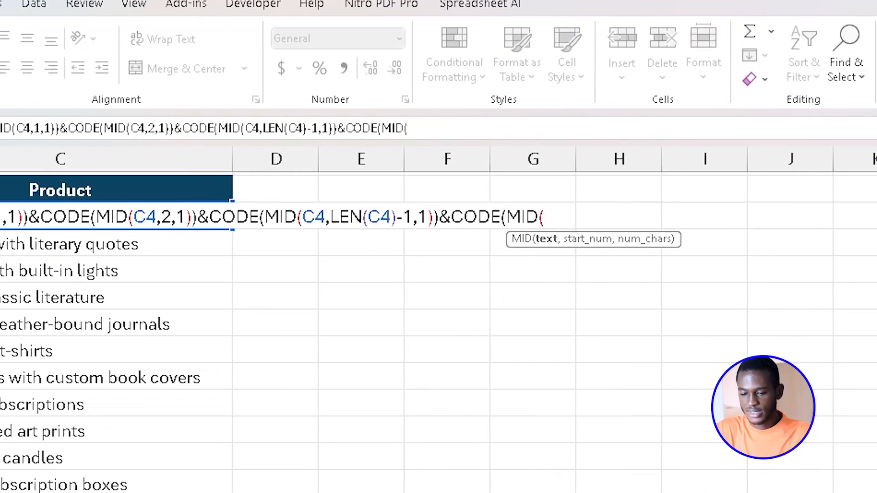
Complete the fourth character code in B4's Product ID formula with C4,LEN(C4),1)) and enter the formula.
text(len)
key(BackSpace)
key(BackSpace)
key(BackSpace)
text(C4,)
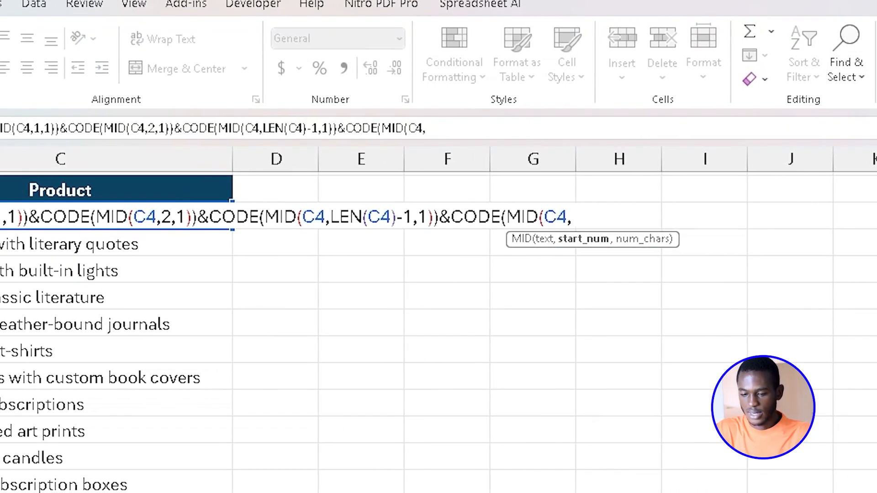
text(Len)
key(Tab)
text(C4)
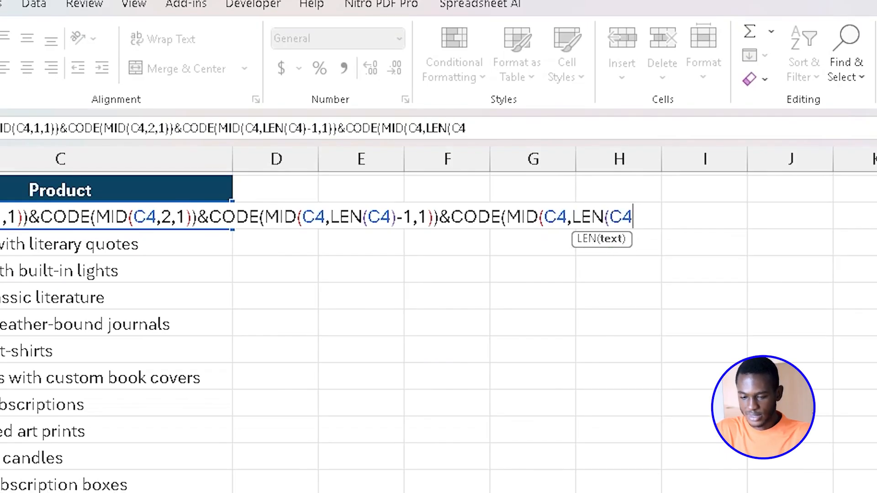
text())
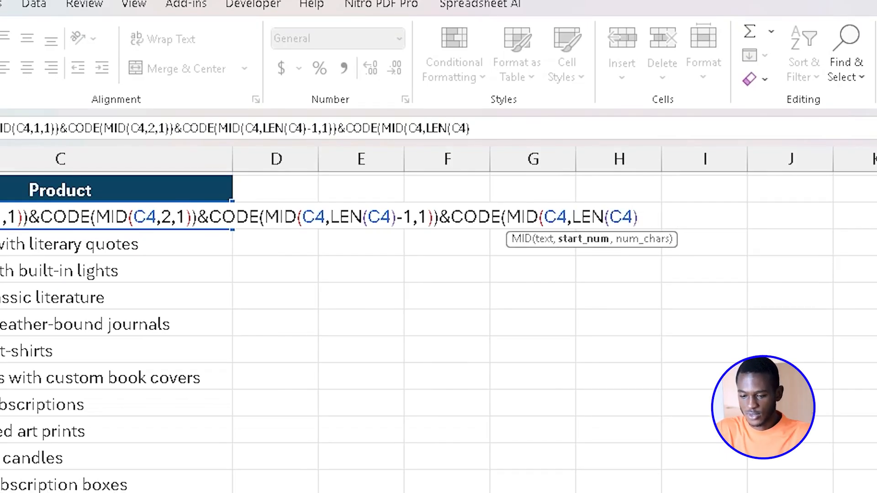
text(,)
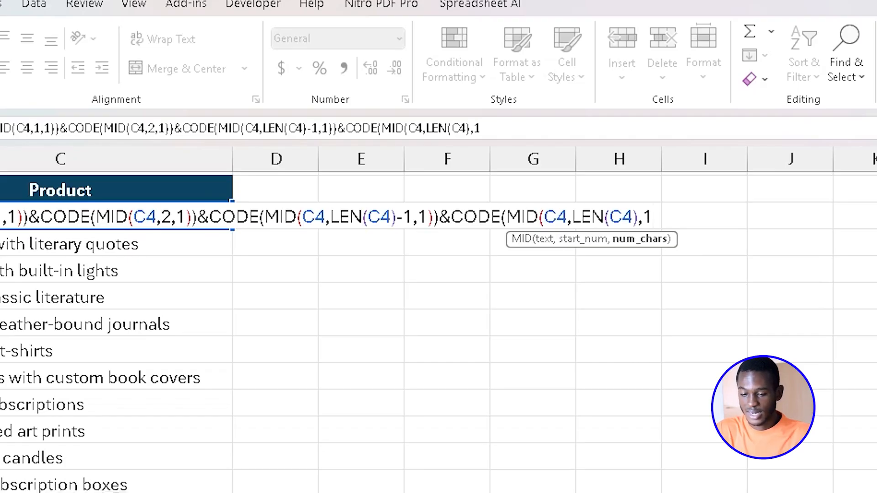
text(1))
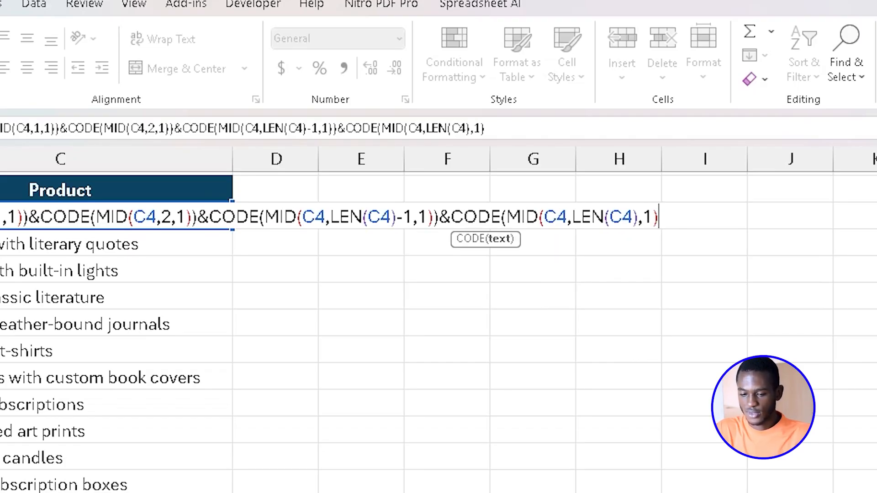
text())
key(Return)
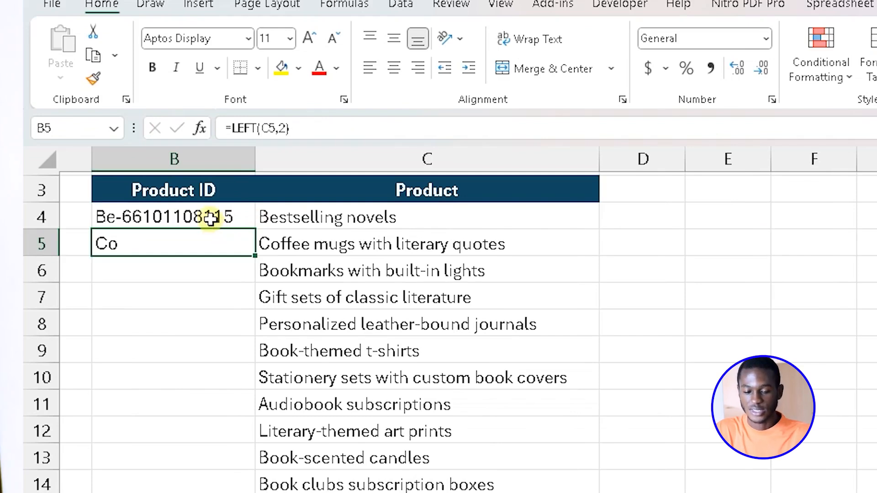
Append &"-"&RIGHT(C4,2) to the Product ID formula in B4 and widen column B to fit the ID.
click(211, 220)
double_click(211, 221)
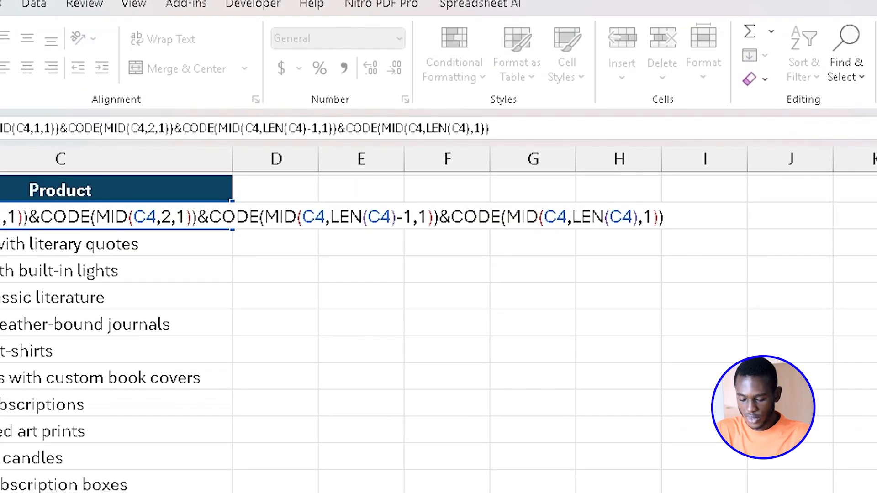
text(&)
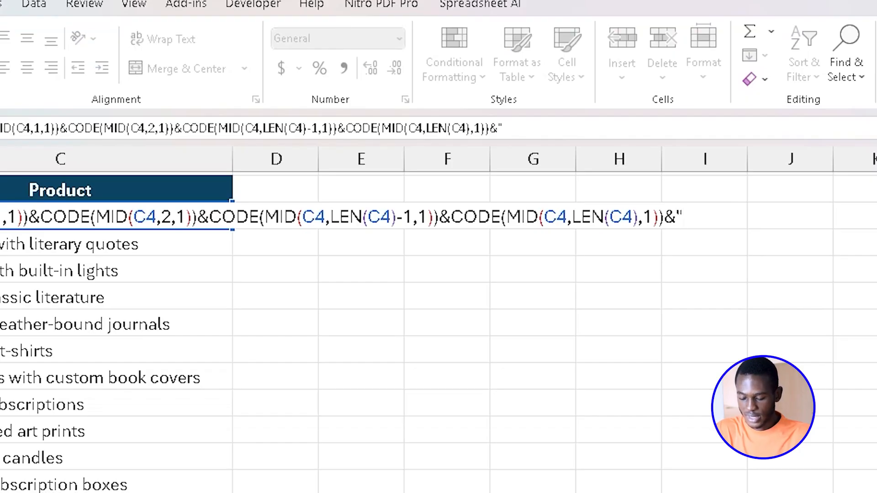
text("-"&)
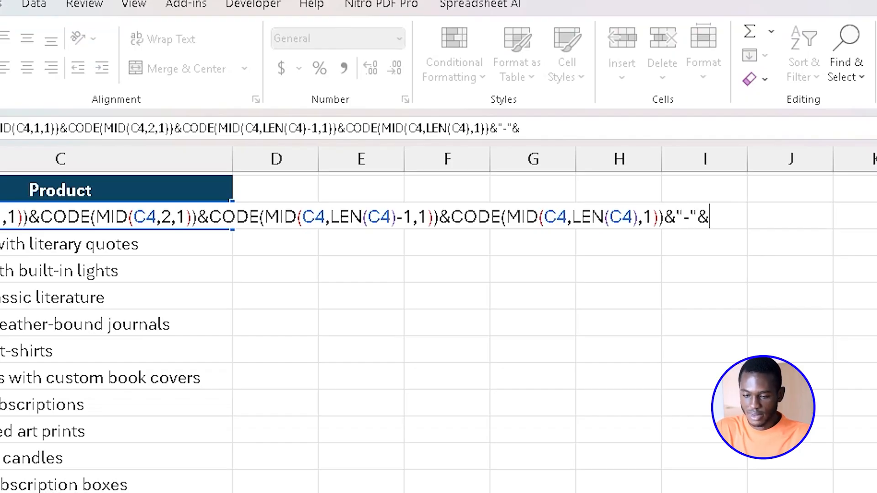
text(righ)
key(Tab)
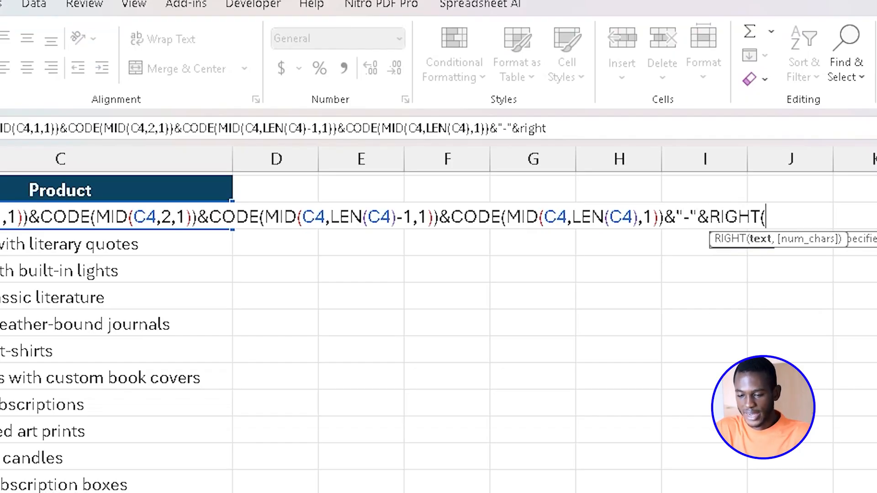
text(C4,2)
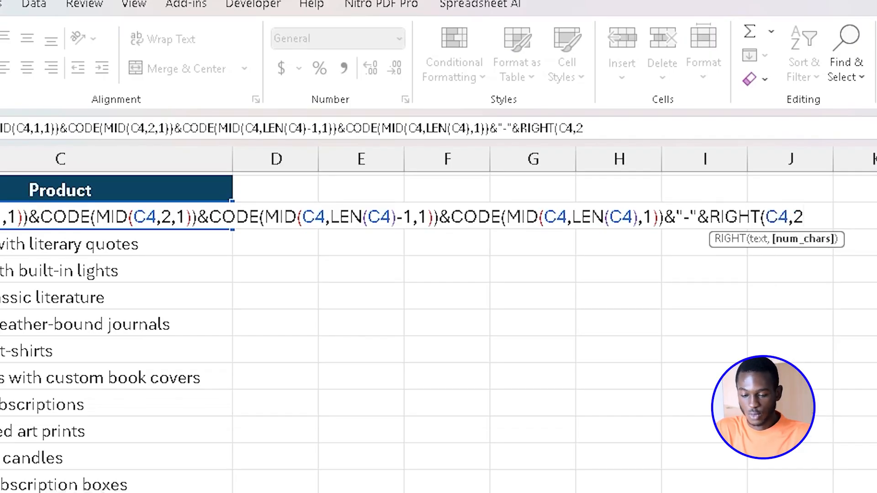
text())
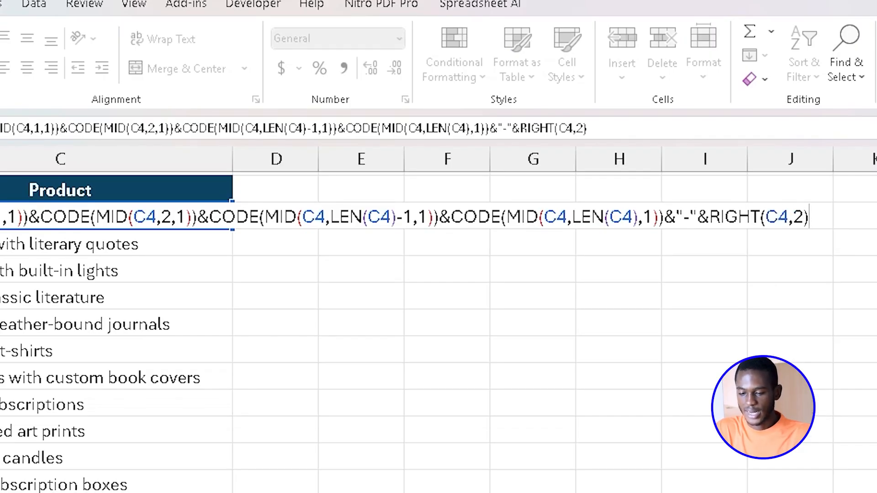
key(Return)
drag(264, 165, 290, 163)
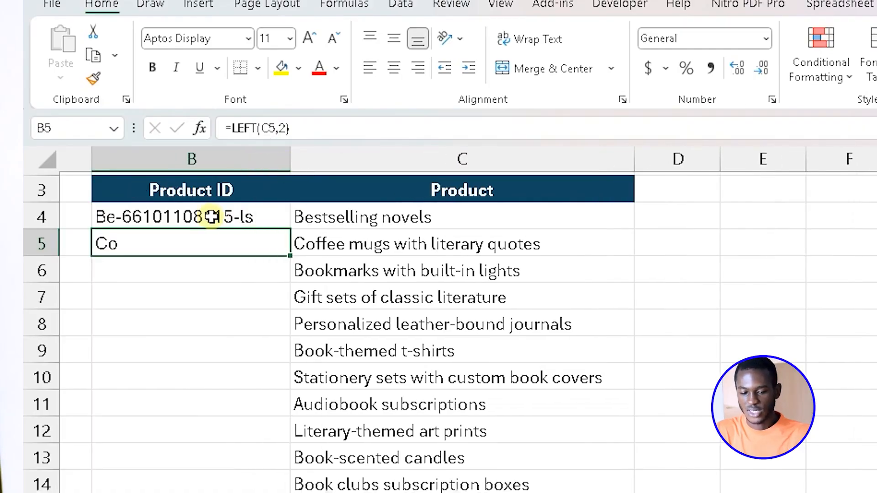
Try the Product ID formula on another name by replacing the product in C4 with Pomo tomato paste.
click(212, 217)
click(345, 216)
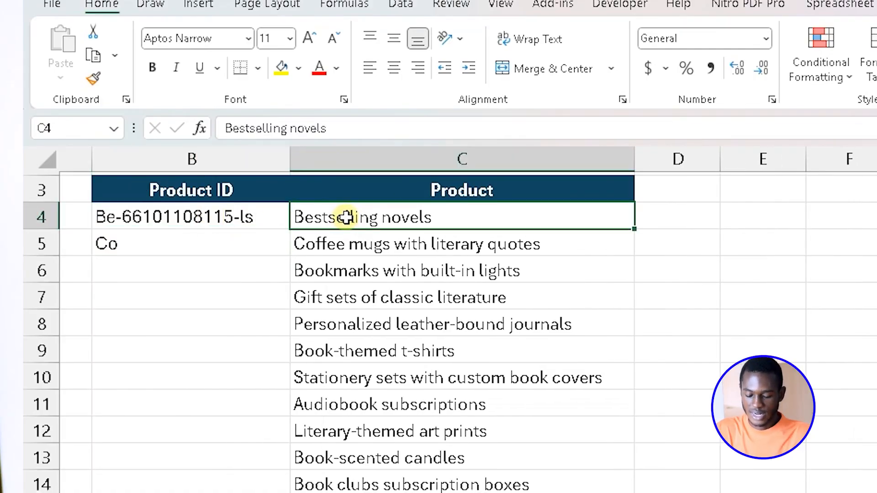
text(Pomo tomato paste)
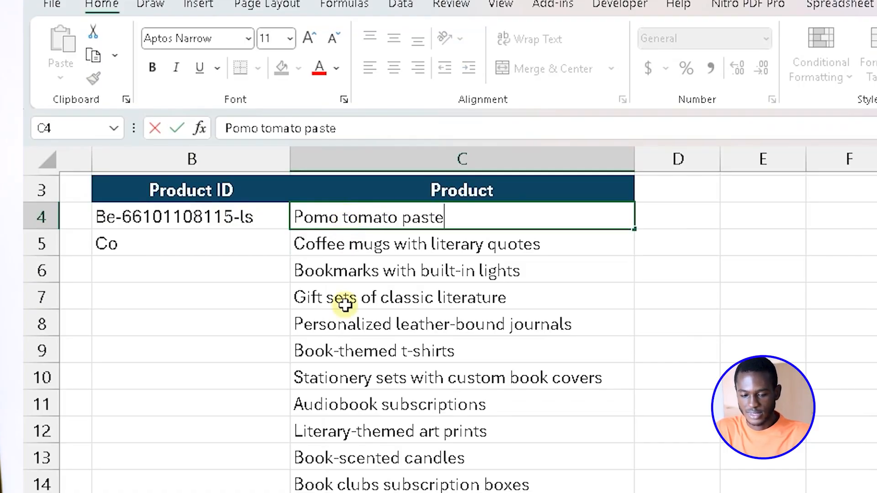
key(Return)
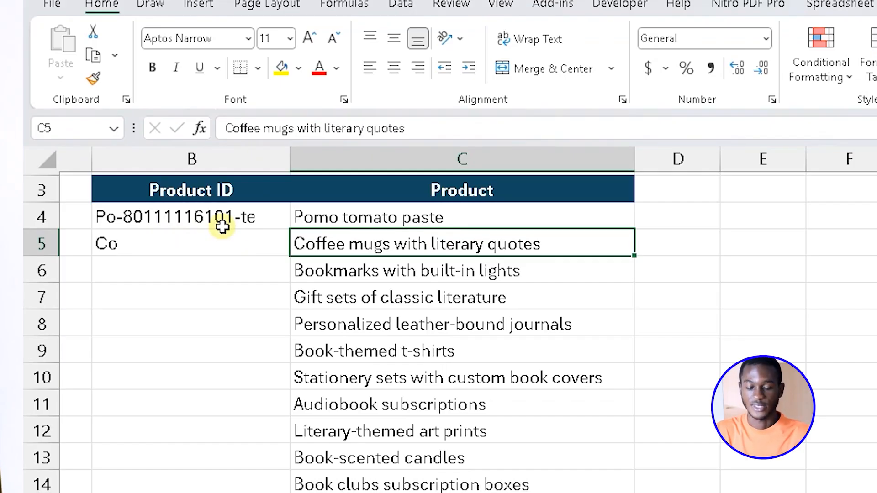
Extend the product name in C4 to Pomo tomato paste large.
click(343, 223)
key(Down)
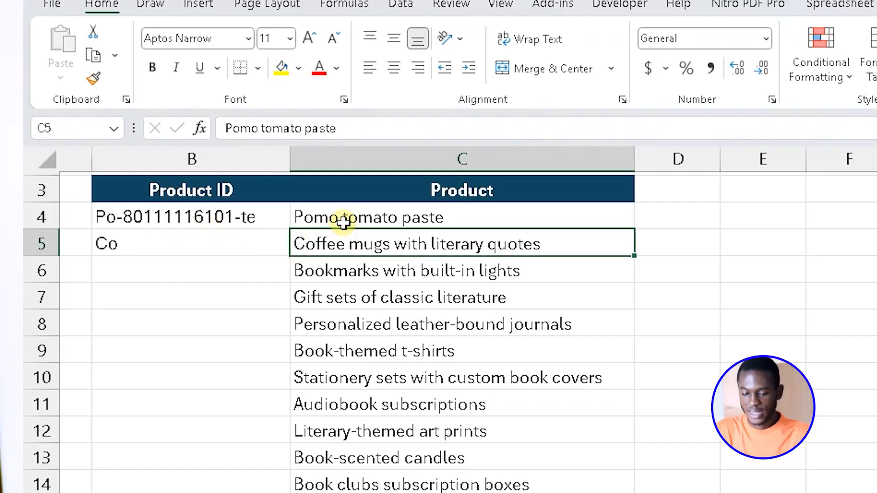
click(343, 223)
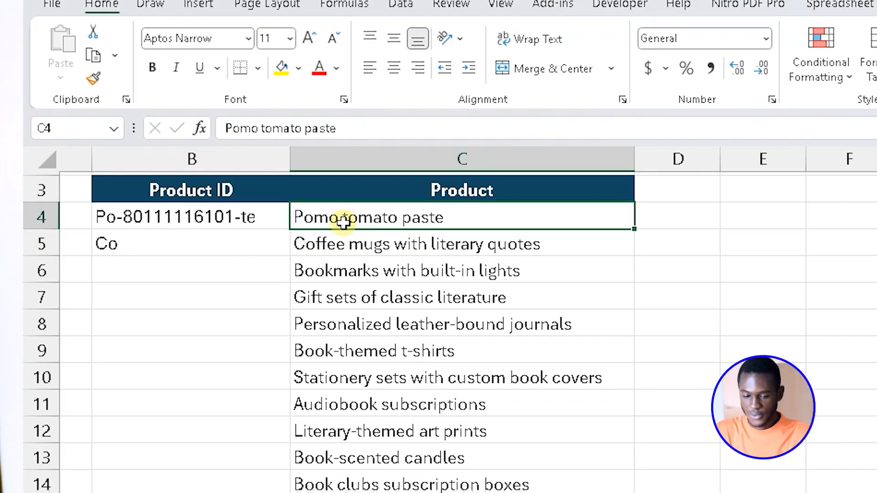
key(F2)
text(lar)
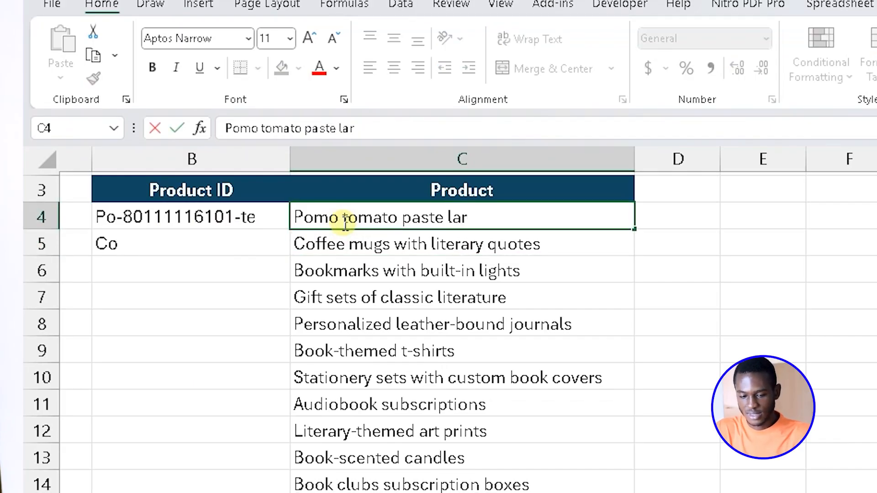
text(ge)
key(Return)
Replace the product name in C5 with Pomo tomato paste small.
text(Pomo)
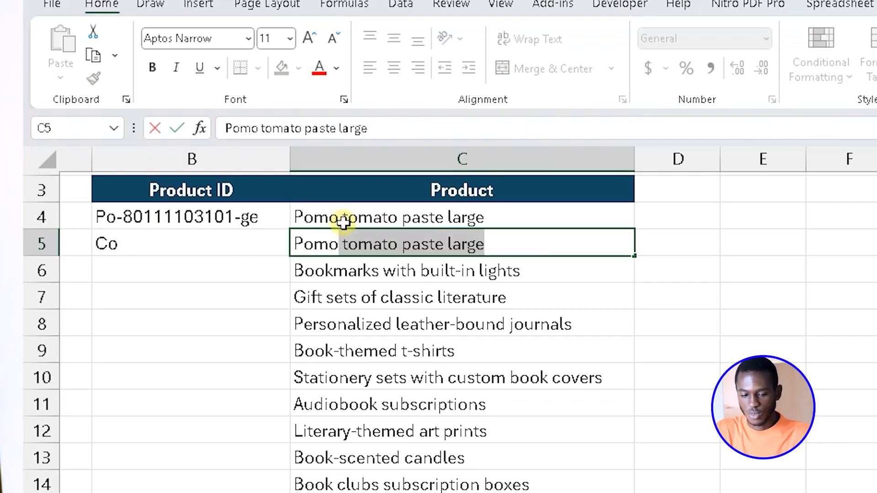
key(Tab)
key(shift+Tab)
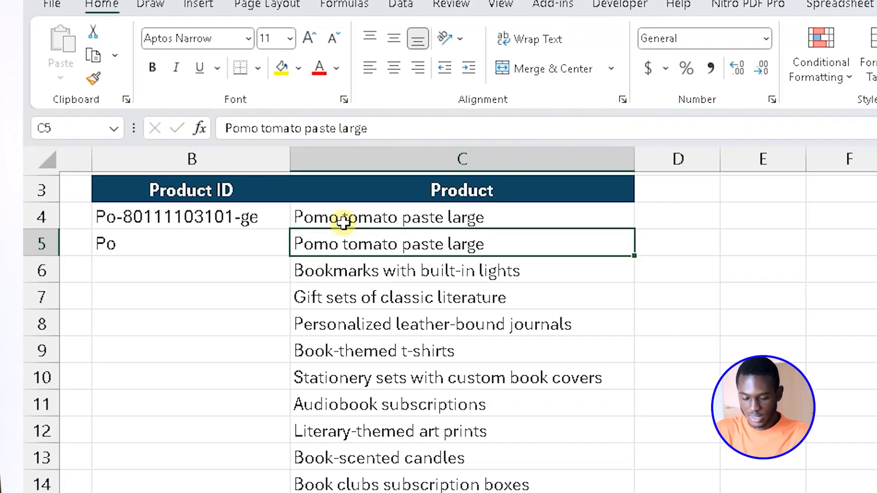
key(BackSpace)
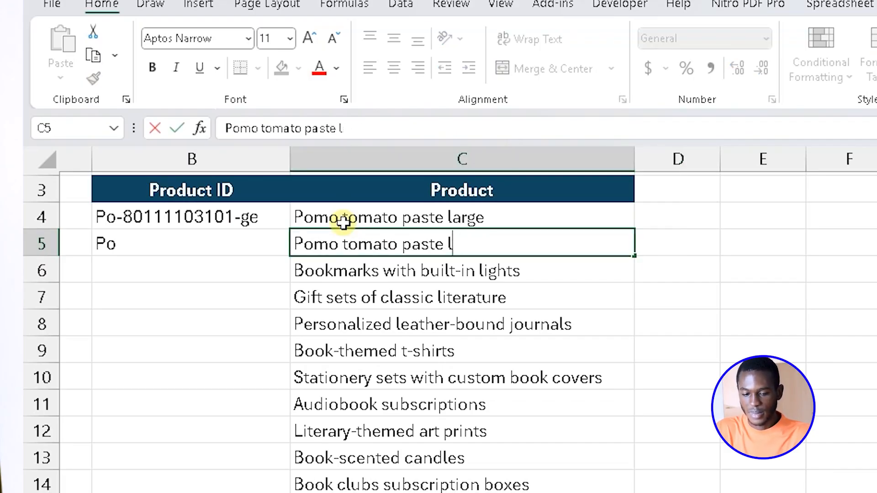
text(small)
key(Return)
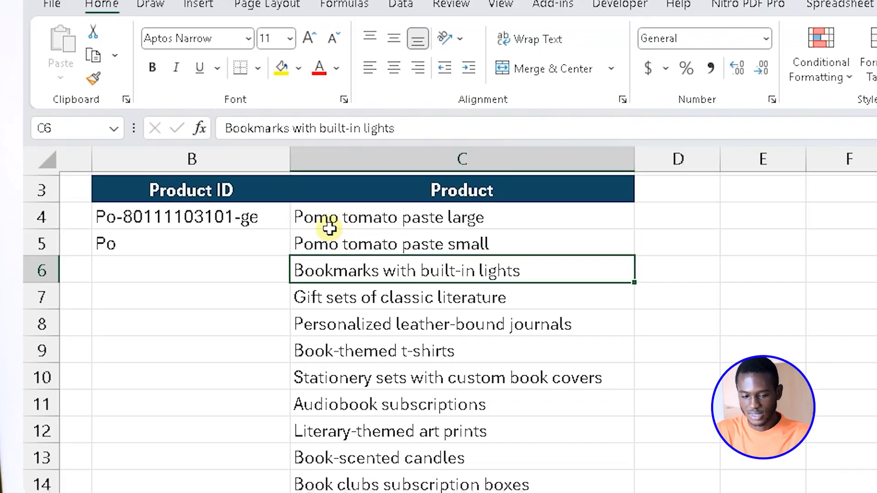
Fill the Product ID formula from B4 into B5 to compare the IDs of the two sizes.
click(214, 242)
click(231, 220)
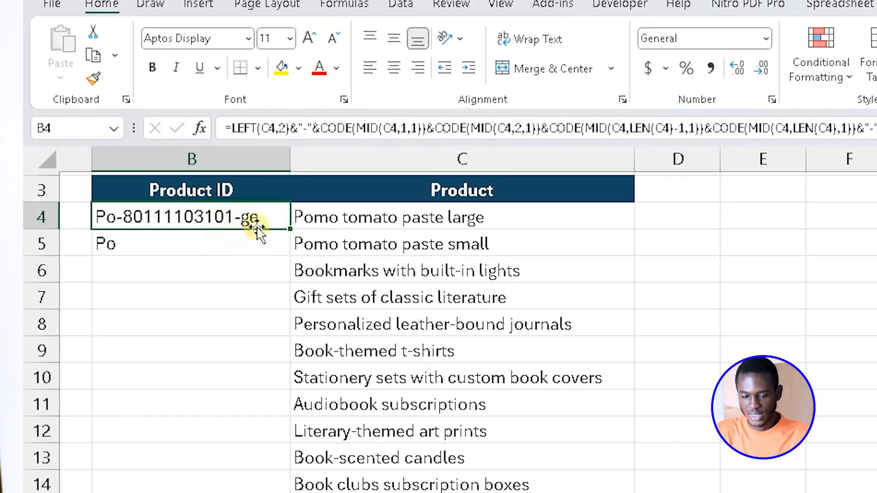
drag(287, 244, 287, 249)
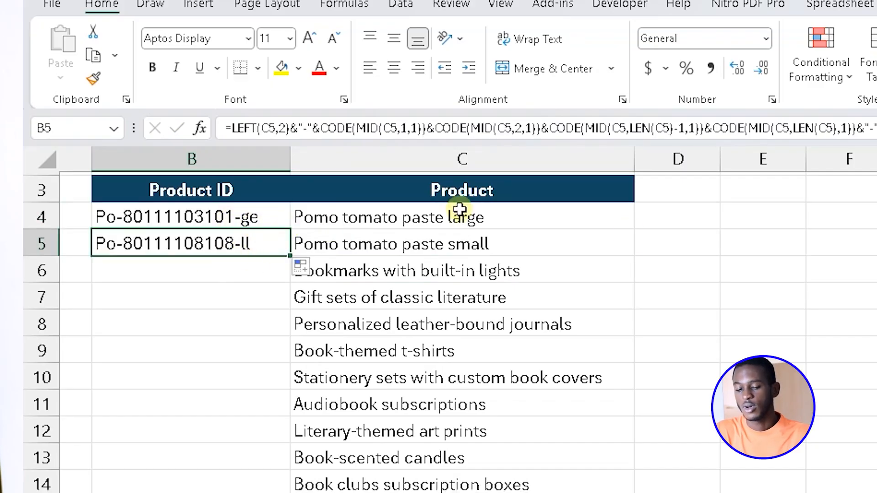
Enter 45 in D4 and 25 in D5 as sample values beside the large and small products.
click(674, 207)
text(45)
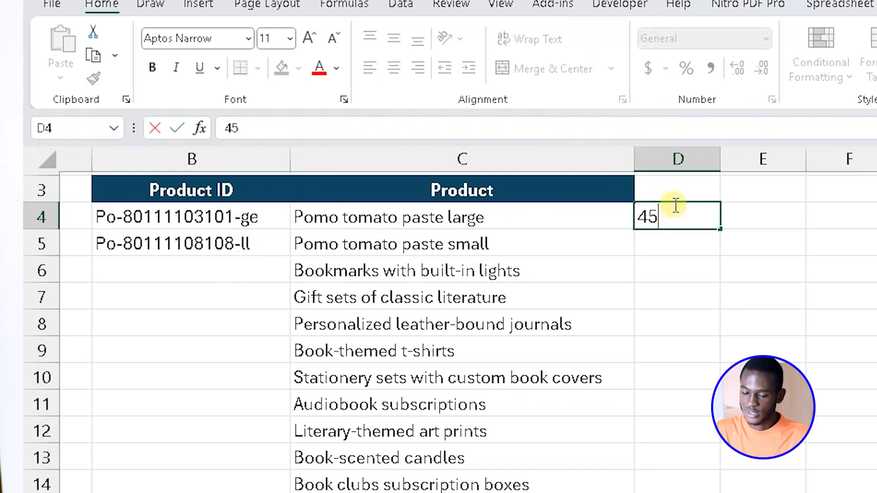
key(Return)
text(25)
key(Return)
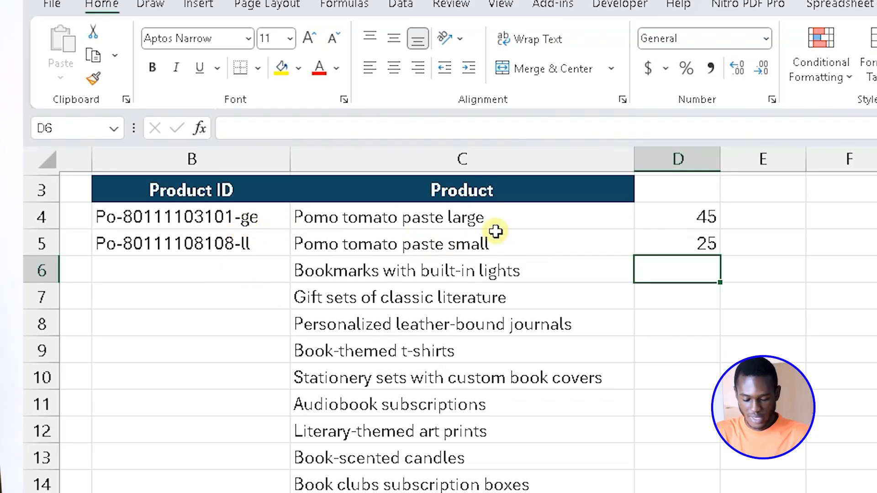
Clear the sample values from D4 and D5.
key(Up)
key(Delete)
key(Up)
key(Delete)
Undo the test edits to restore the original product names Bestselling novels and Coffee mugs with literary quotes.
key(ctrl+z)
key(ctrl+z)
key(ctrl+z)
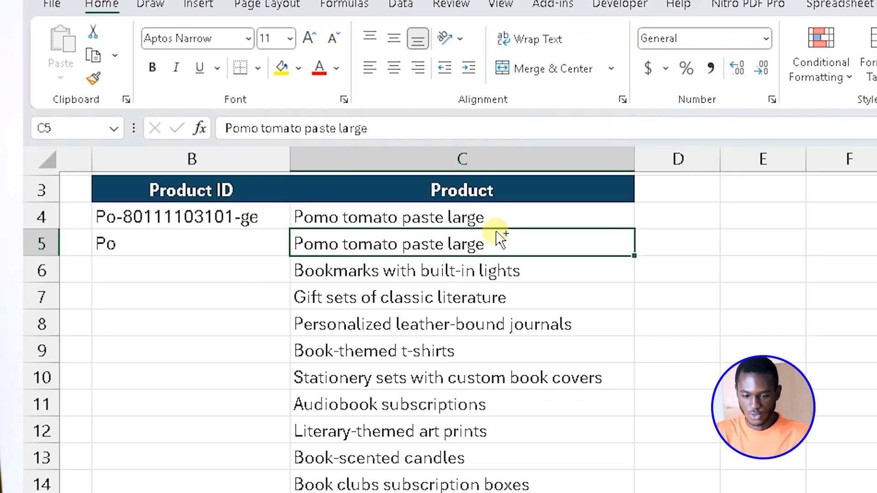
key(ctrl+z)
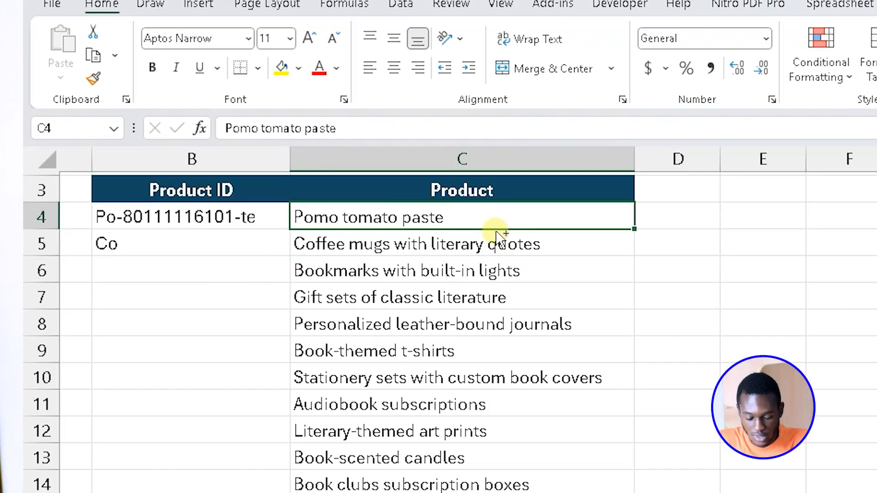
key(ctrl+z)
Fill the Product ID formula from B4 down the column through B24.
click(229, 228)
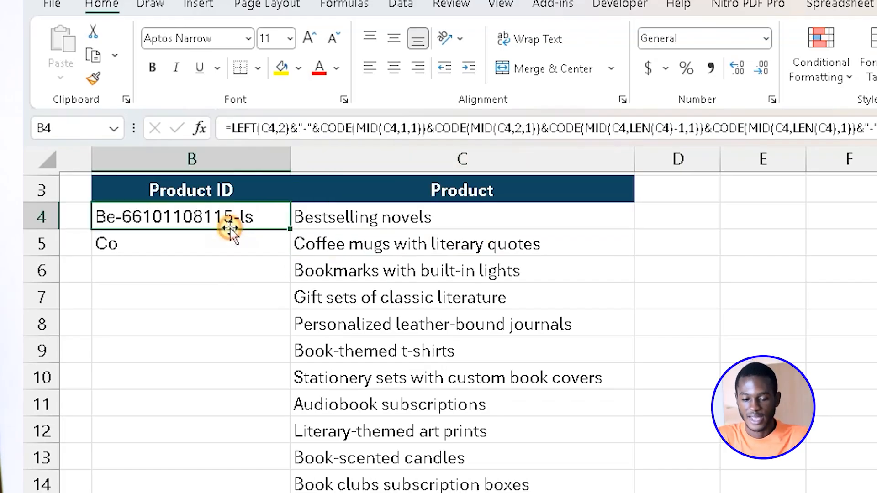
drag(292, 230, 323, 492)
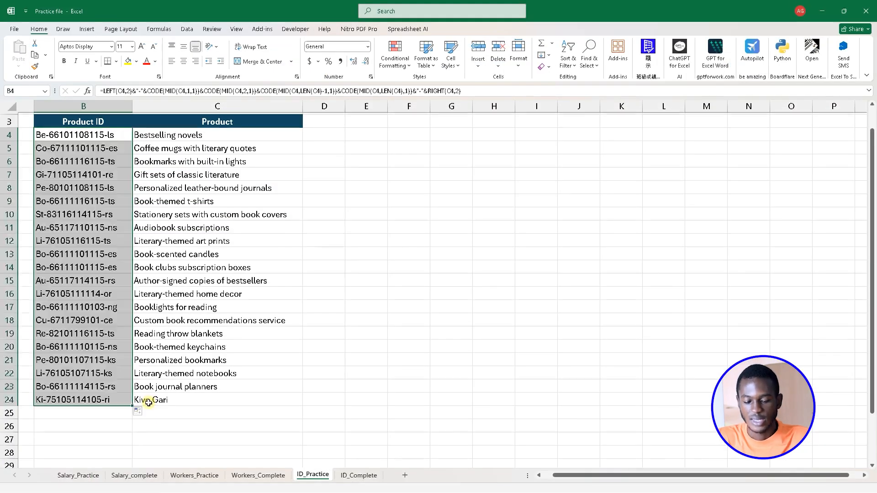
click(170, 402)
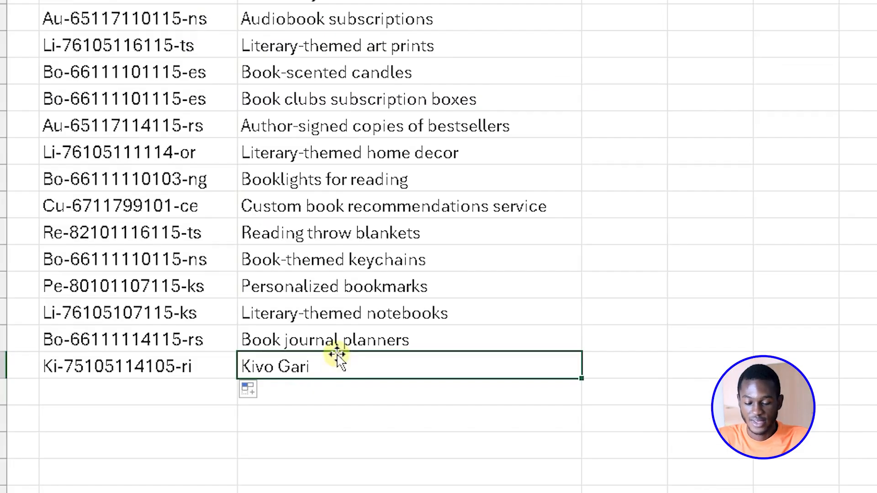
Replace the product name Book journal planners in C23 with Tomtom.
click(177, 386)
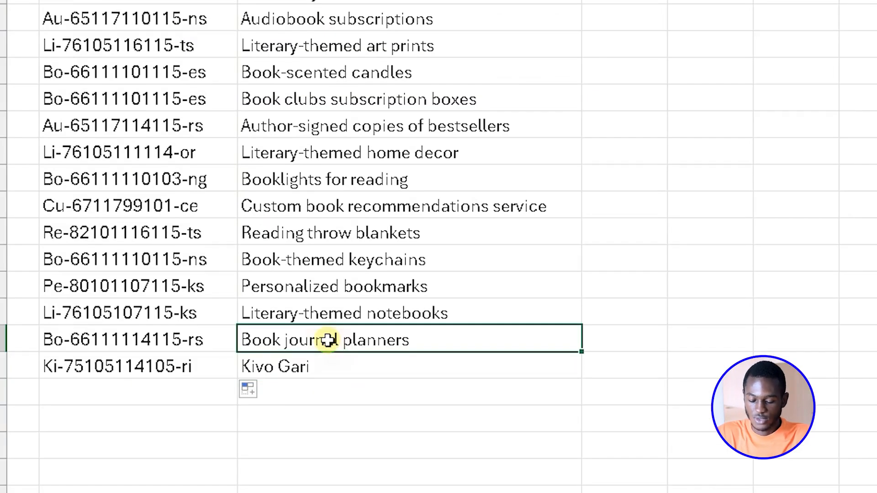
text(Tomtom)
key(Return)
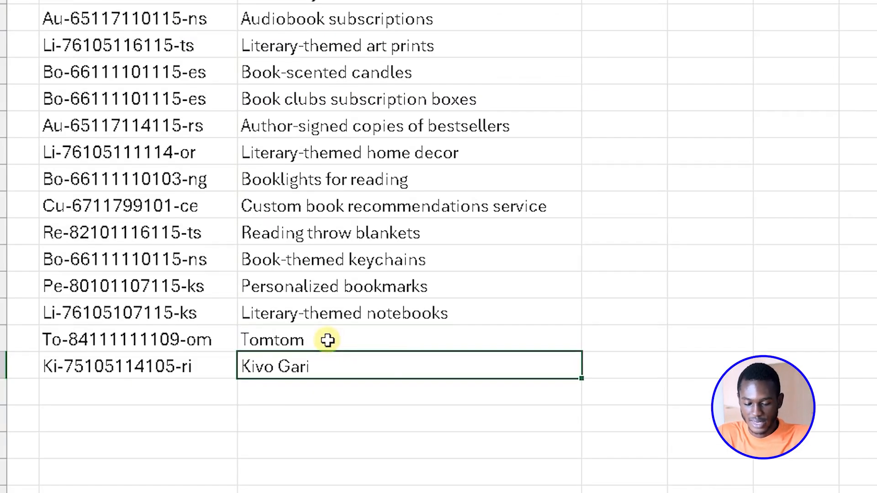
Replace the product name Literary-themed notebooks in C22 with Nido.
click(264, 316)
key(BackSpace)
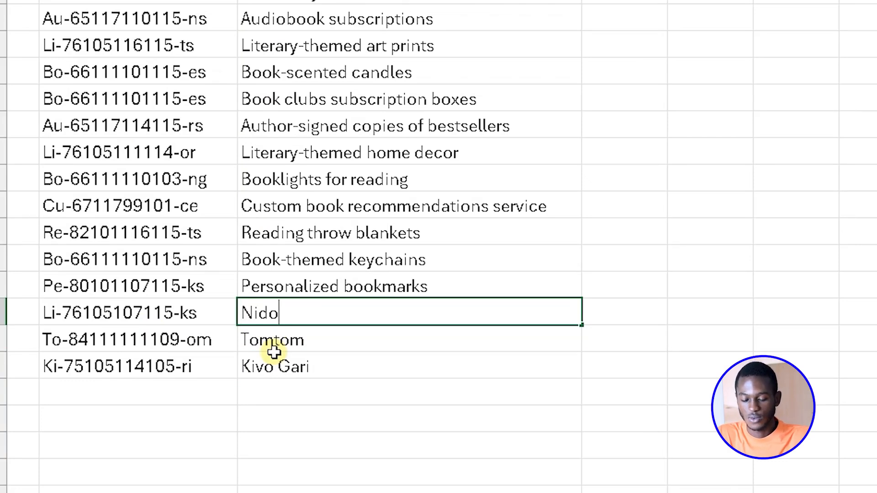
text(Nido)
key(Return)
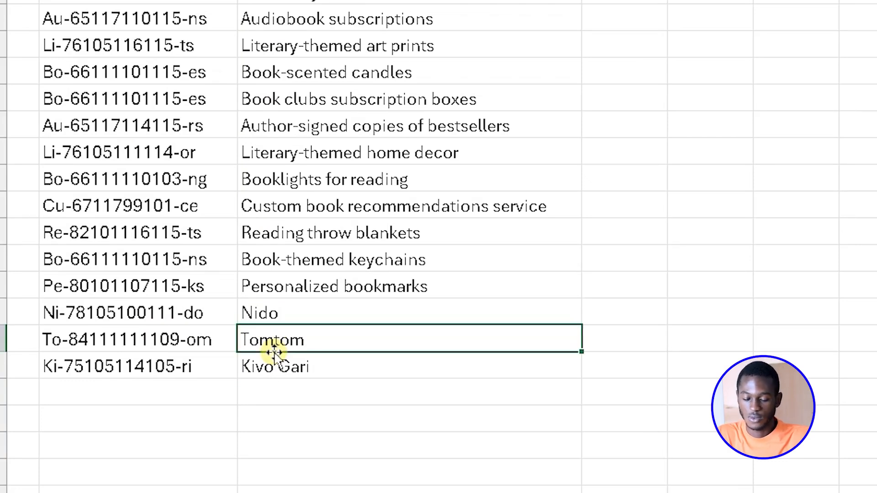
Set the font of the Product ID cells B4 through B24 to the barcode font Free 3 of 9.
click(337, 287)
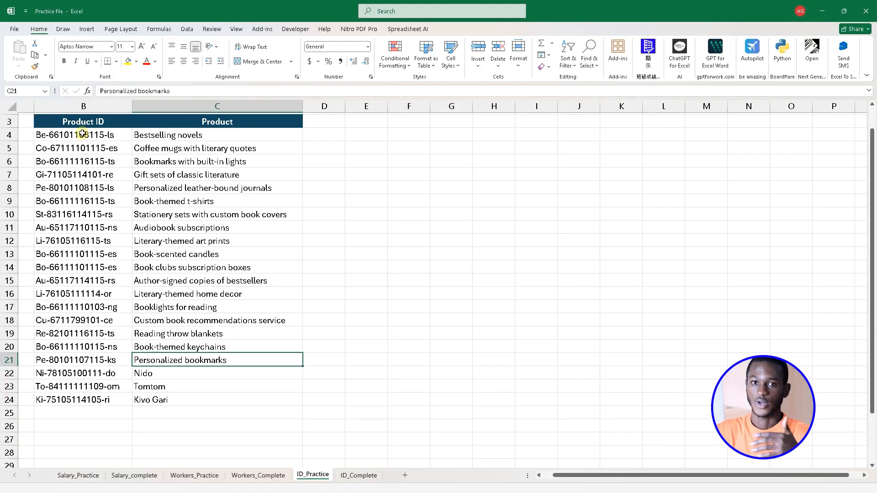
drag(81, 134, 90, 402)
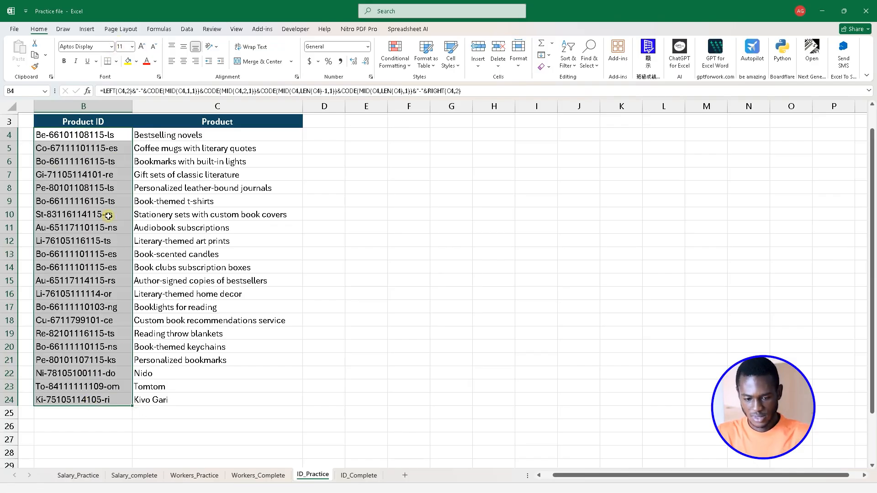
click(111, 47)
scroll(114, 229, down, 10)
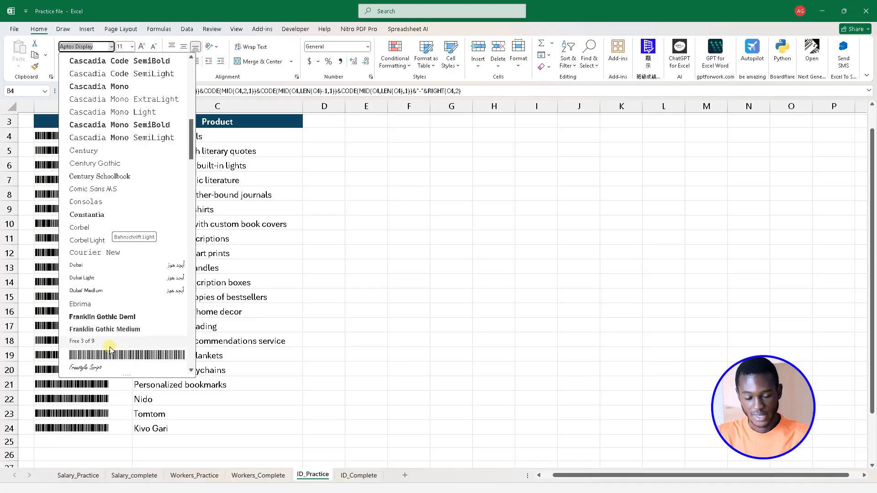
click(110, 345)
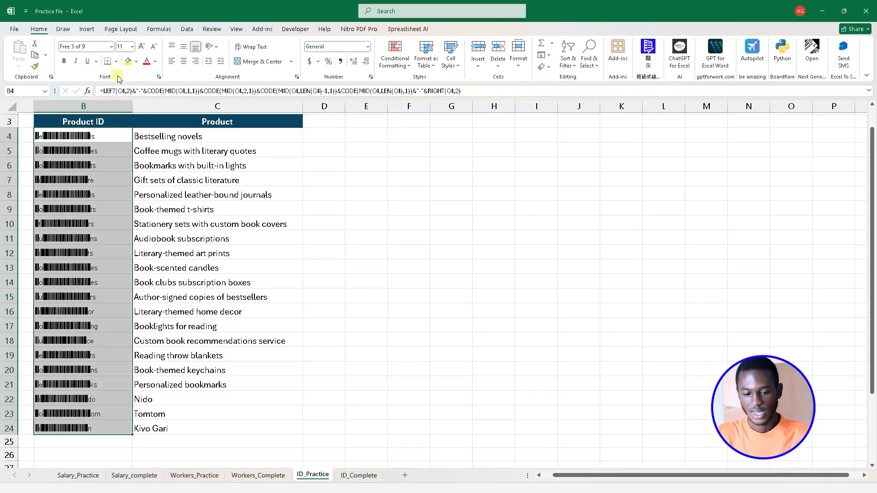
Try the IDAutomationHC39M Free Version barcode font on the Product ID cells B4 through B24 and undo that font change.
click(112, 47)
scroll(117, 268, down, 5)
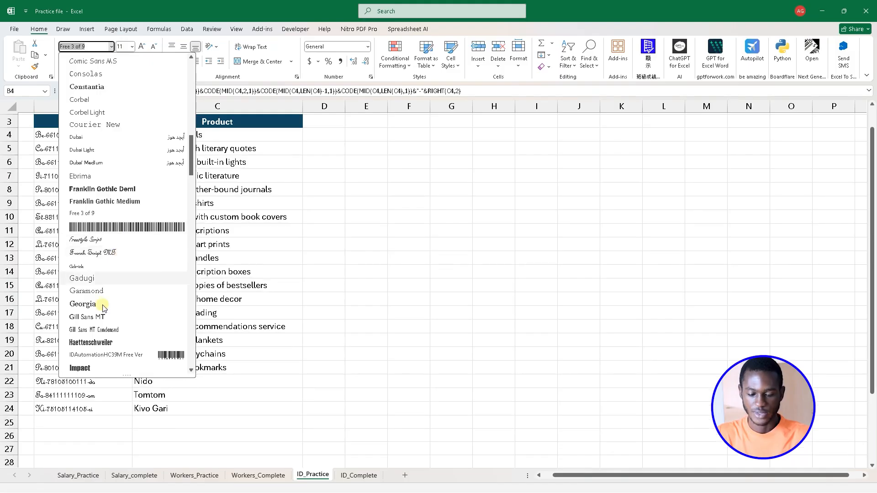
click(123, 355)
scroll(191, 347, down, 5)
scroll(193, 345, down, 3)
scroll(194, 338, up, 6)
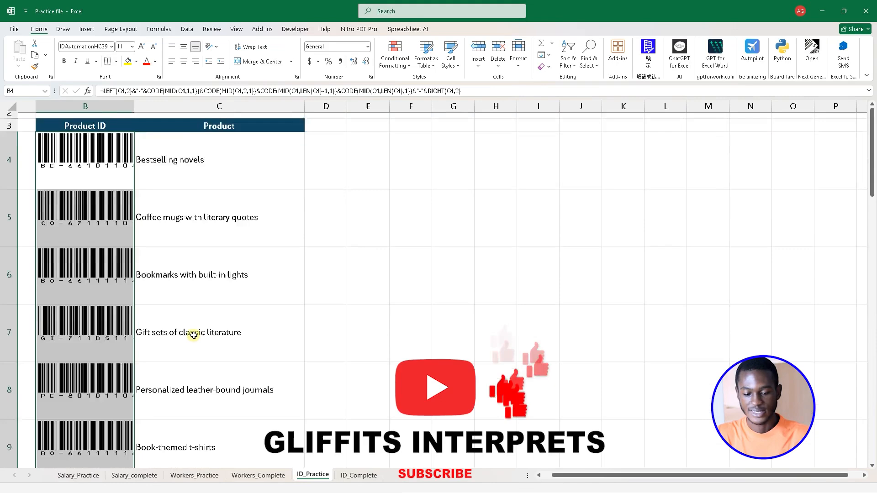
scroll(193, 335, down, 4)
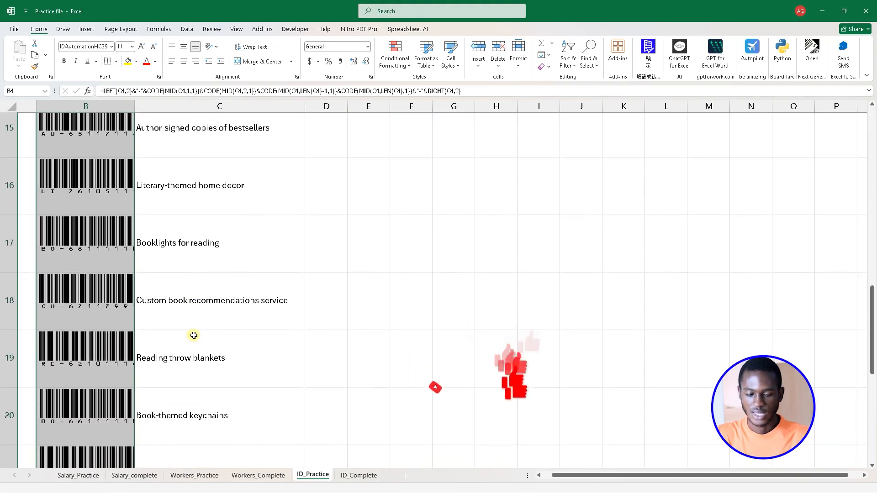
scroll(193, 335, up, 5)
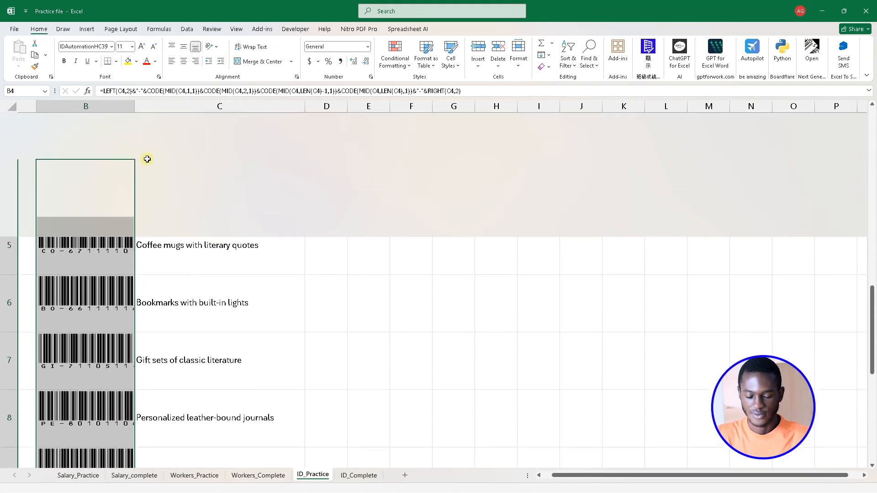
key(ctrl+z)
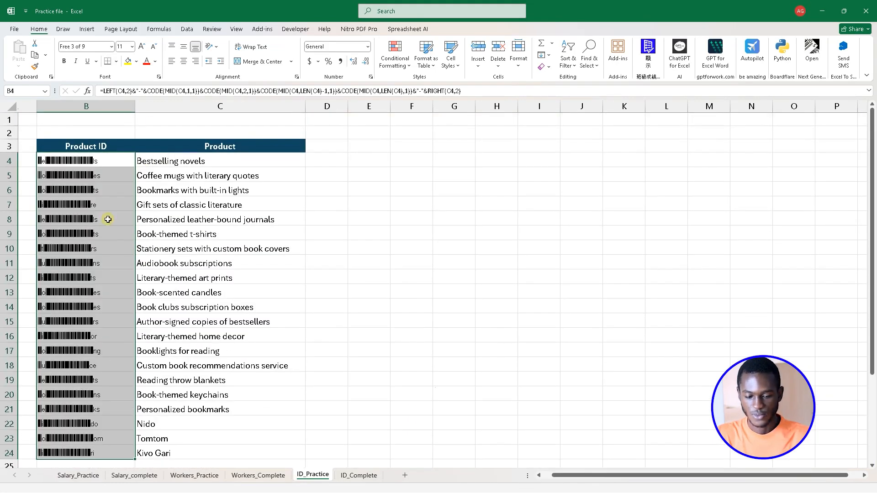
Apply the Free 3 of 9 Extended barcode font to the Product ID cells B4 through B24.
click(154, 276)
drag(102, 167, 107, 429)
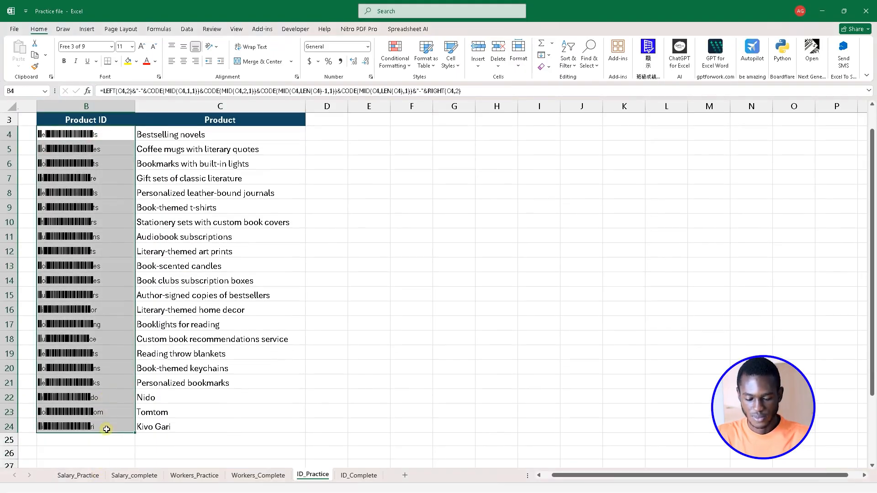
click(111, 48)
scroll(115, 274, down, 15)
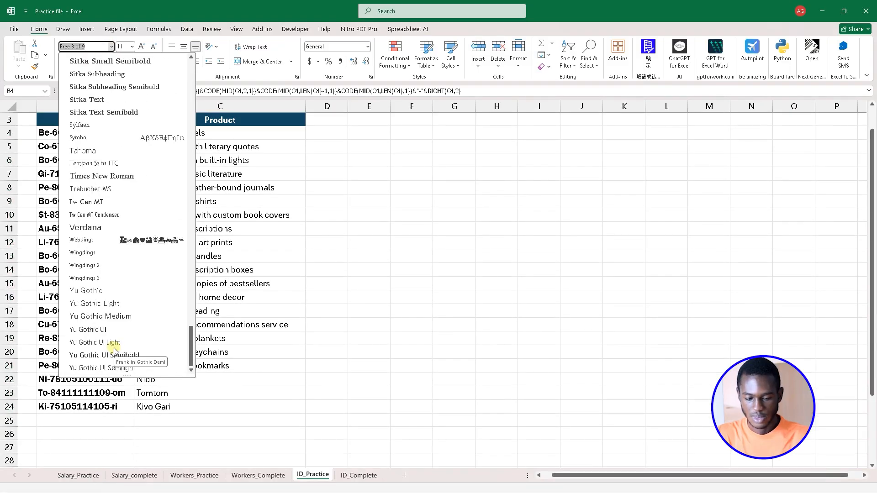
scroll(121, 242, up, 18)
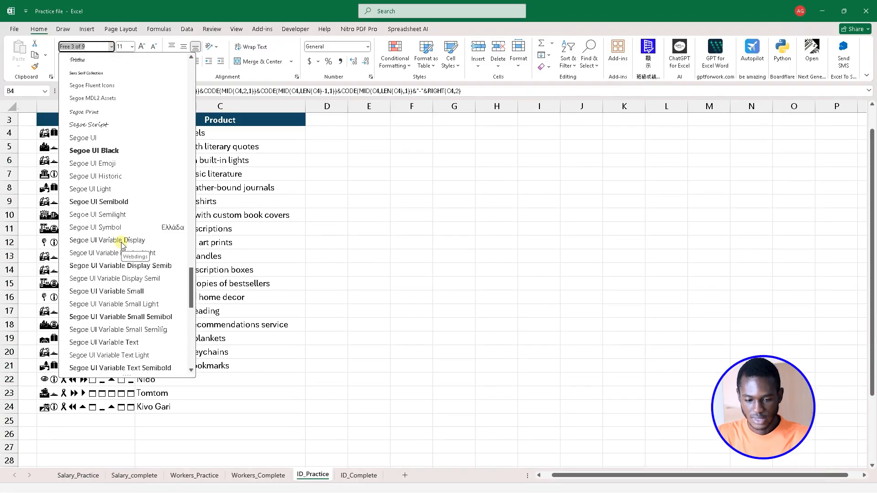
scroll(123, 244, up, 20)
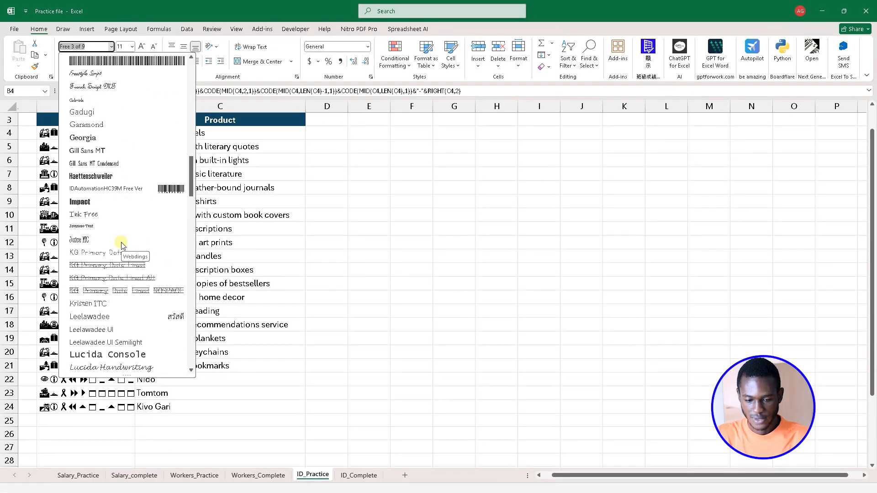
scroll(140, 233, up, 4)
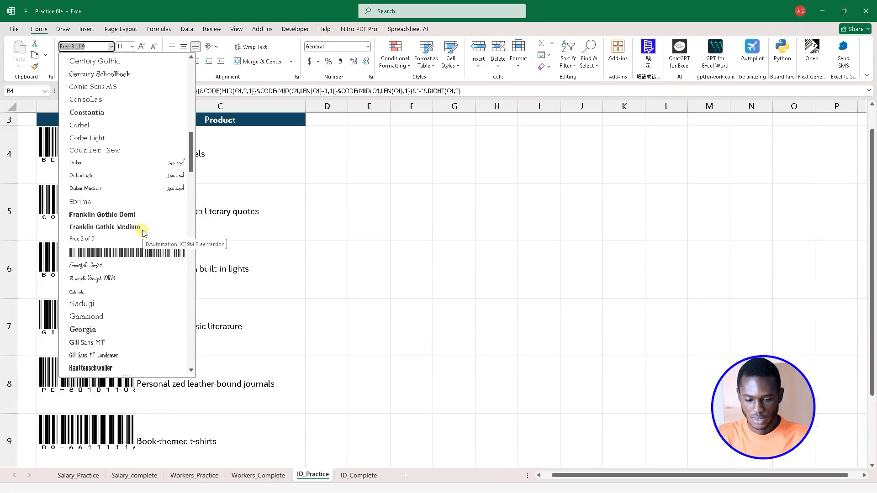
click(128, 252)
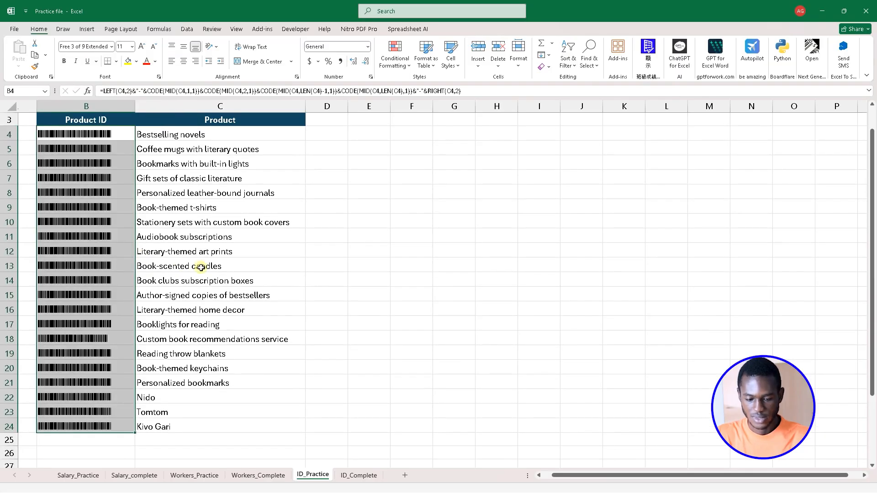
click(171, 274)
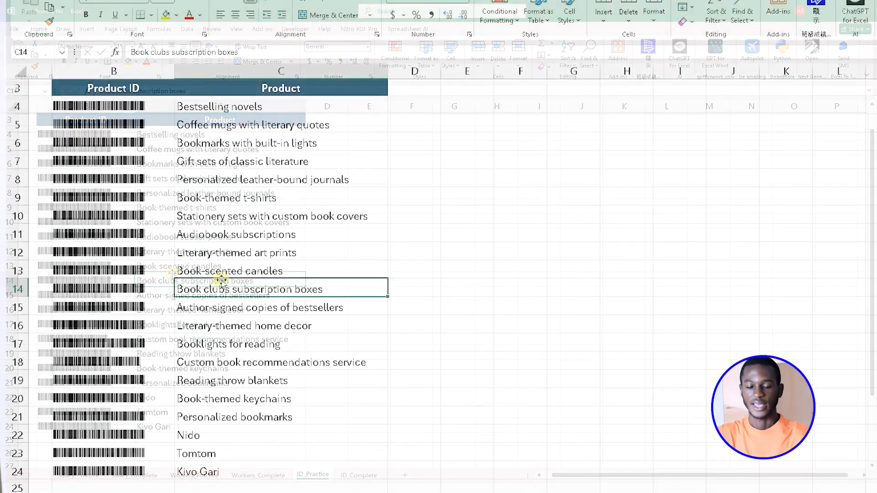